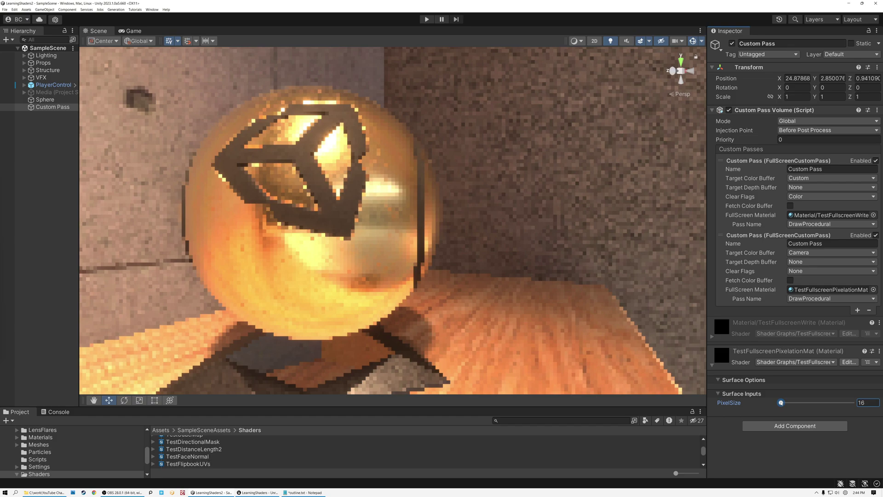
Step: Set the PixelSize of the second custom pass's pixelation material to 16
mouse_move(782, 403)
left_mouse_down()
mouse_move(798, 403)
mouse_move(780, 403)
left_mouse_up()
Step: Create an HDRP Fullscreen Shader Graph named TestFullscreenPixelation in the Shaders folder and open it for editing
right_click(296, 449)
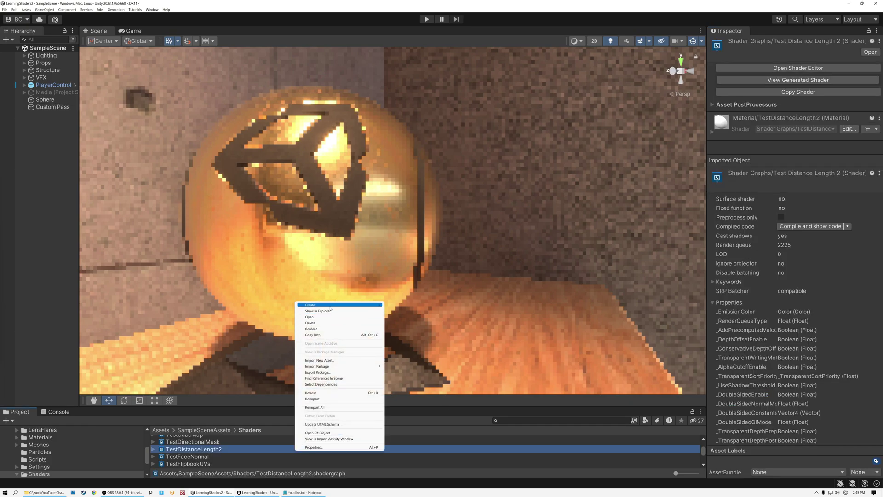
mouse_move(332, 307)
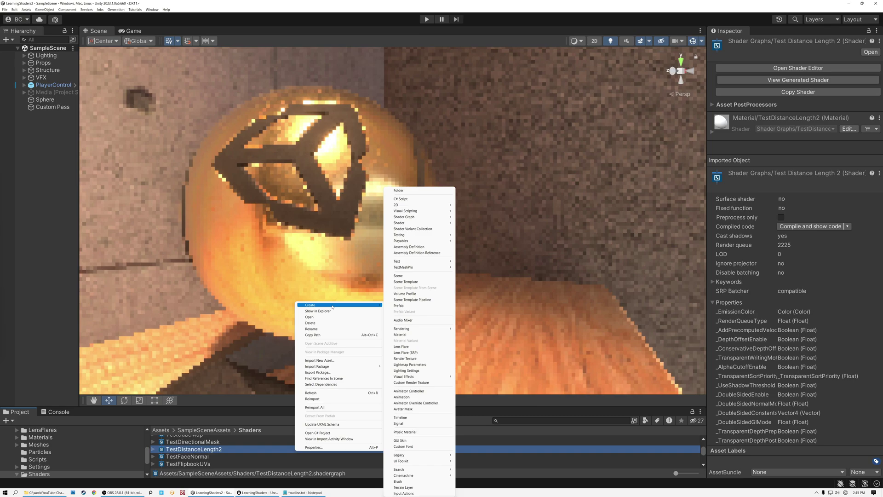
mouse_move(419, 216)
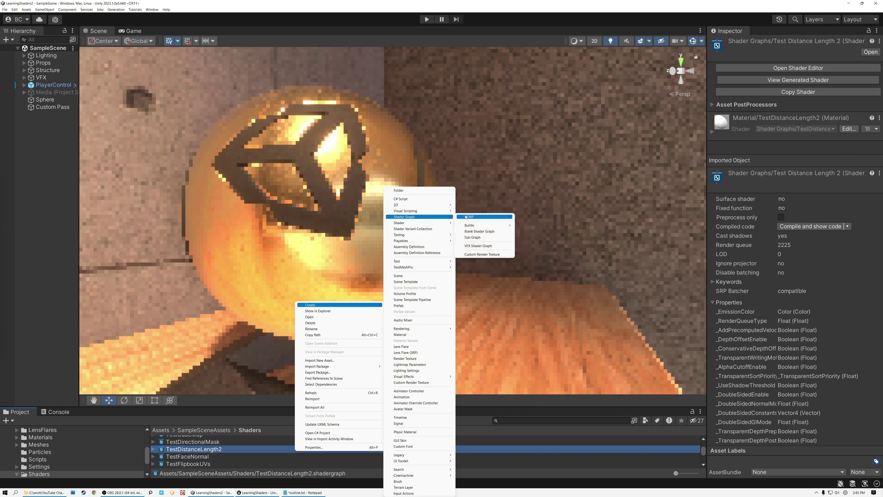
mouse_move(483, 218)
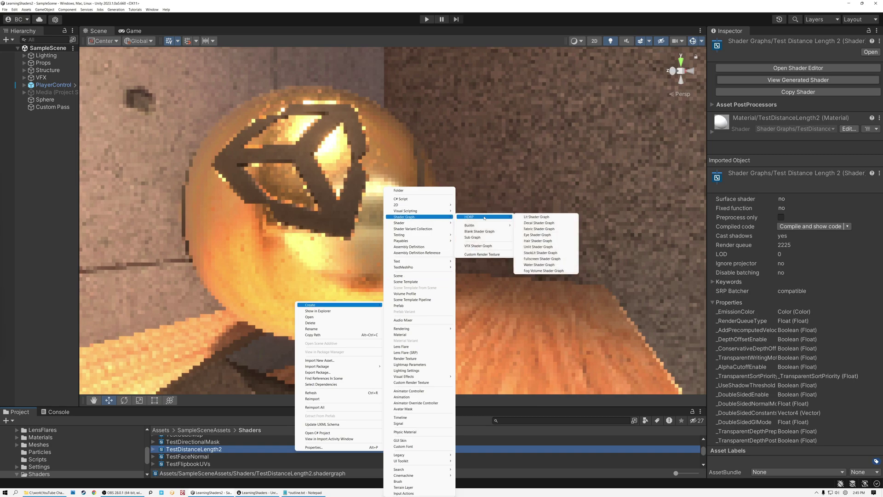
left_click(538, 259)
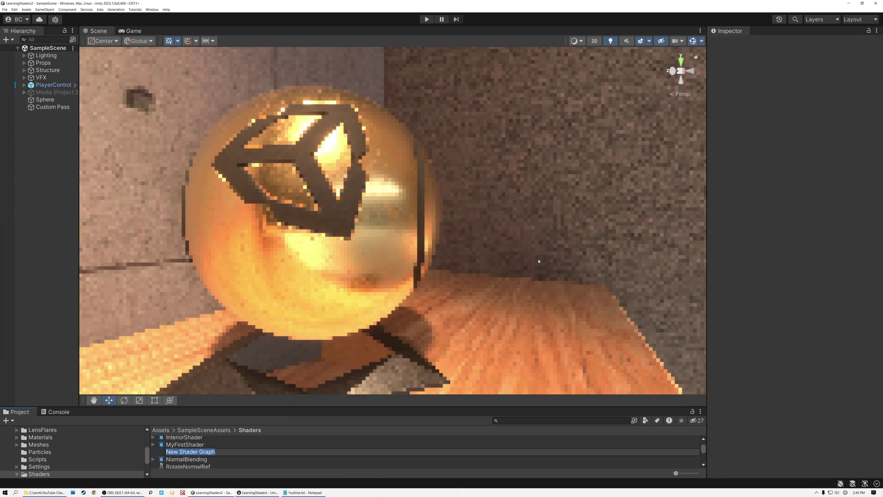
type("TestFullscreen")
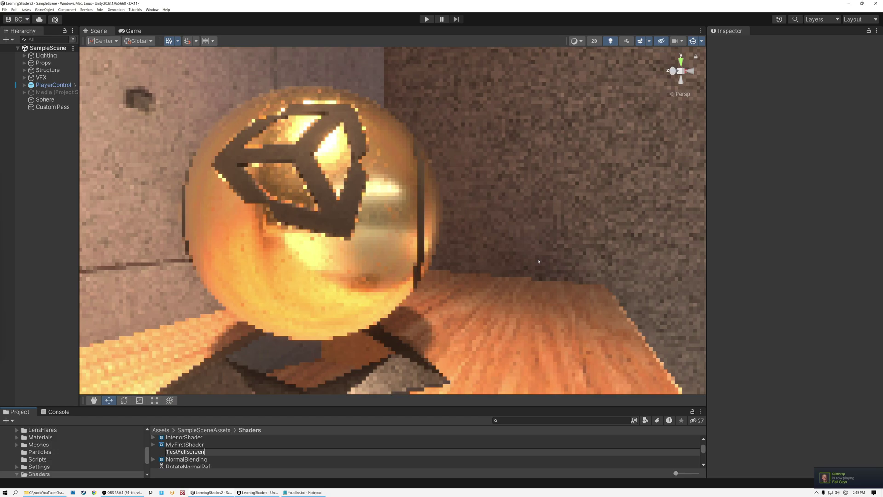
type("Pixelation")
key("Return")
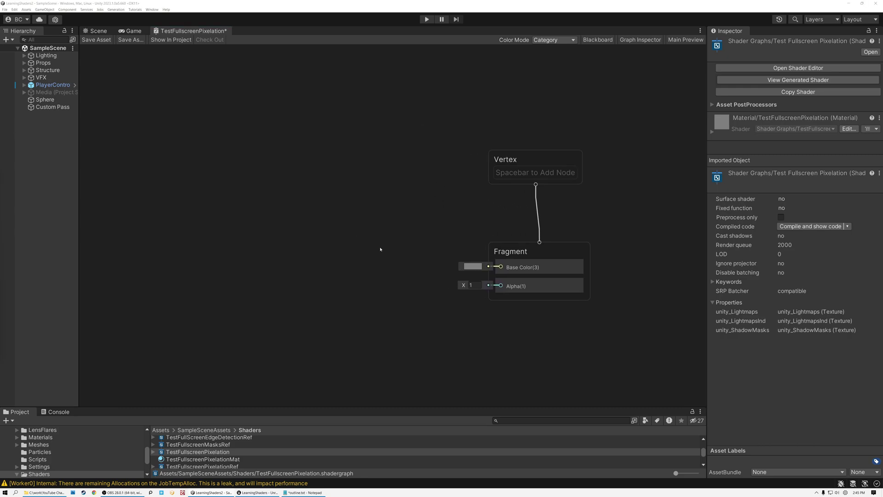
Step: Add an HD Scene Color node beside the Fragment block and enable its Exposure option
key("space")
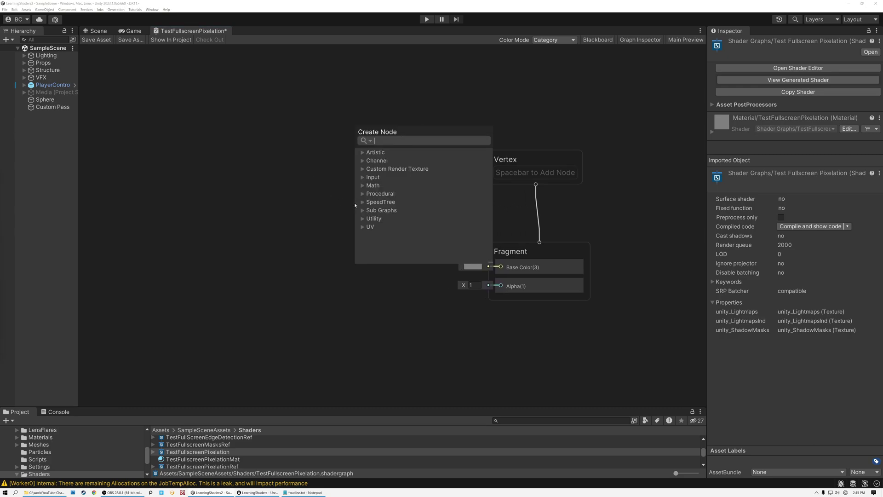
type("hd")
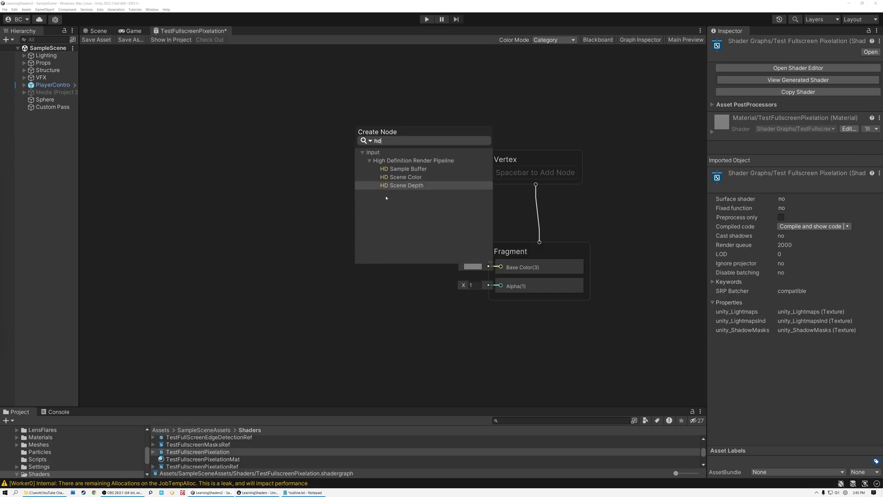
left_click(402, 177)
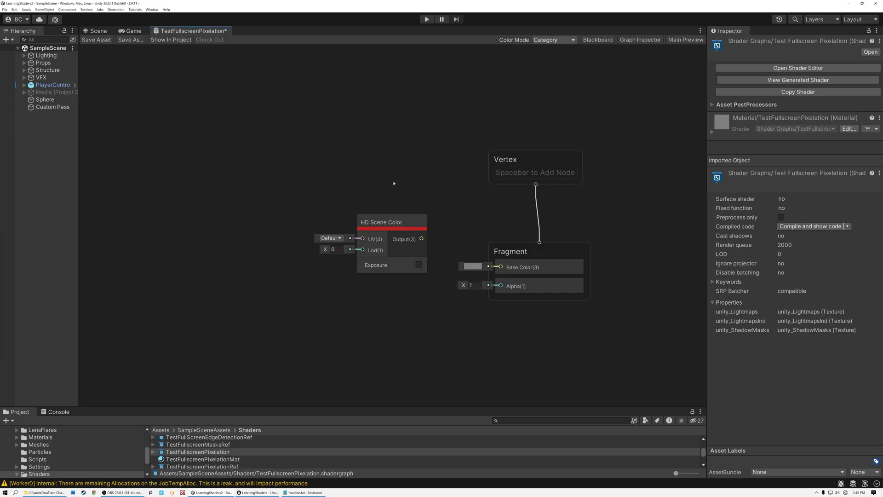
scroll(423, 270, "up", 5)
left_click(416, 261)
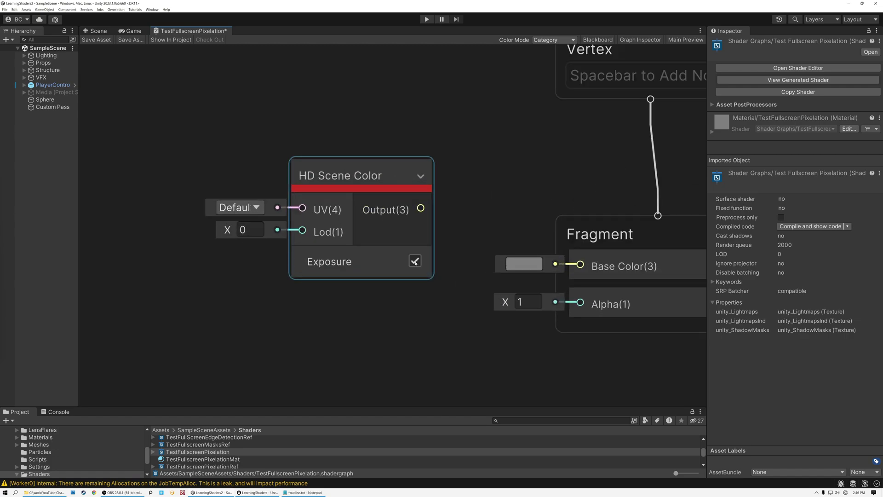
left_click_drag(391, 193, 371, 272)
scroll(435, 207, "down", 3)
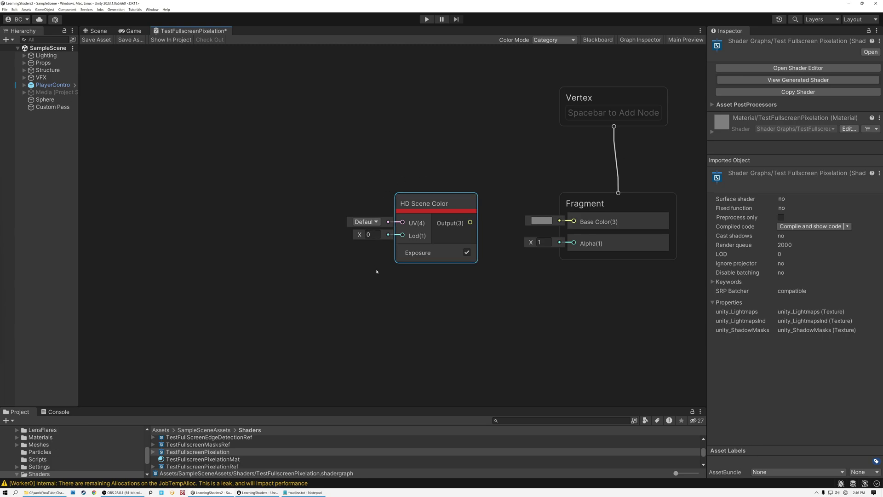
Step: Add a Screen Position node before HD Scene Color and collapse its preview
scroll(460, 217, "up", 3)
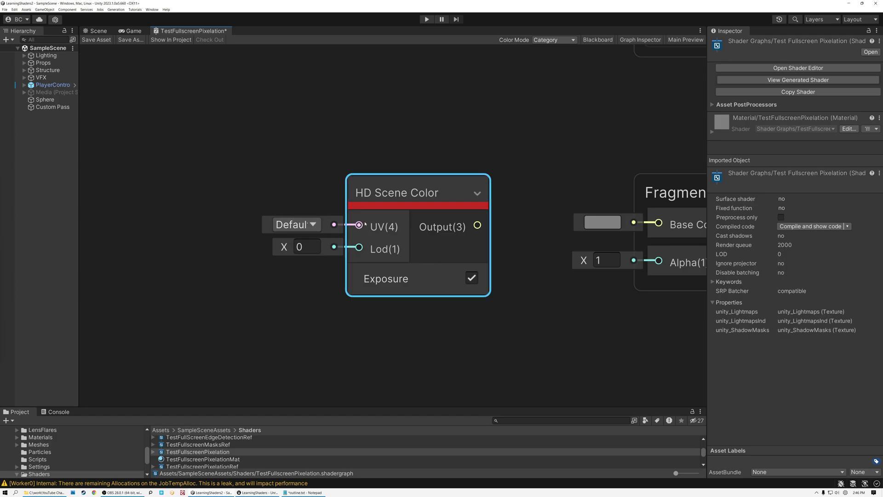
middle_click_drag(276, 178, 427, 173)
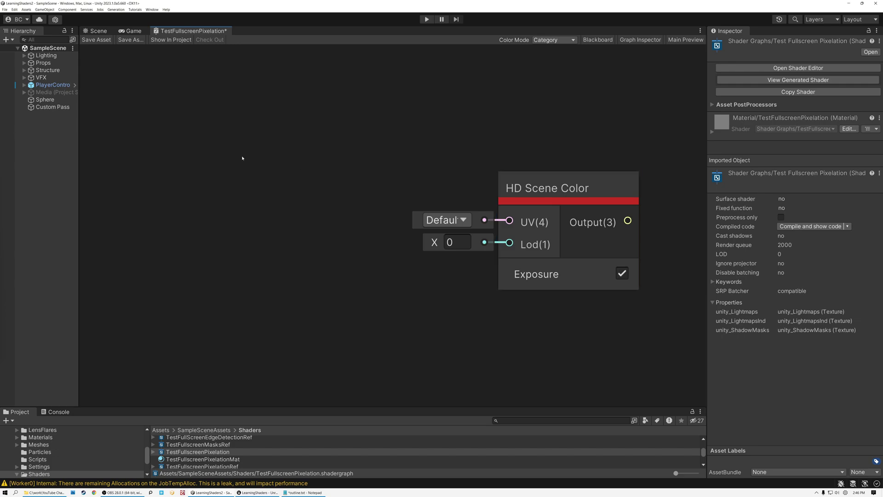
key("space")
type("screen")
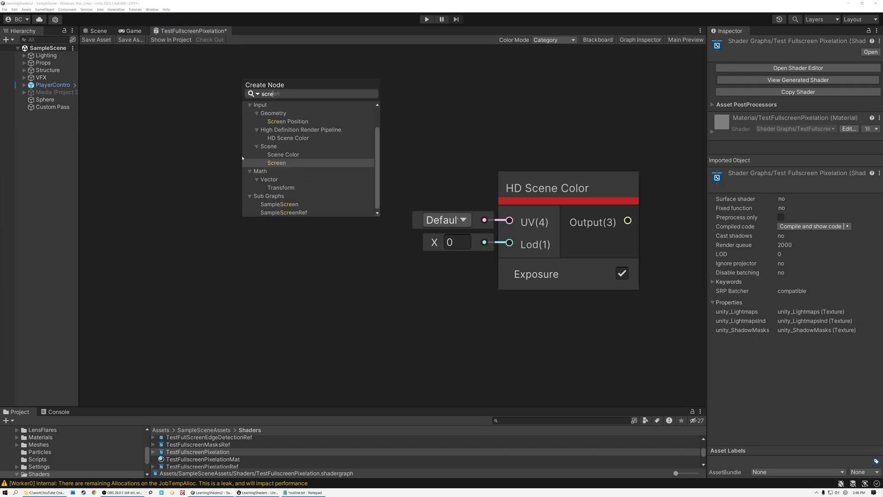
left_click(288, 121)
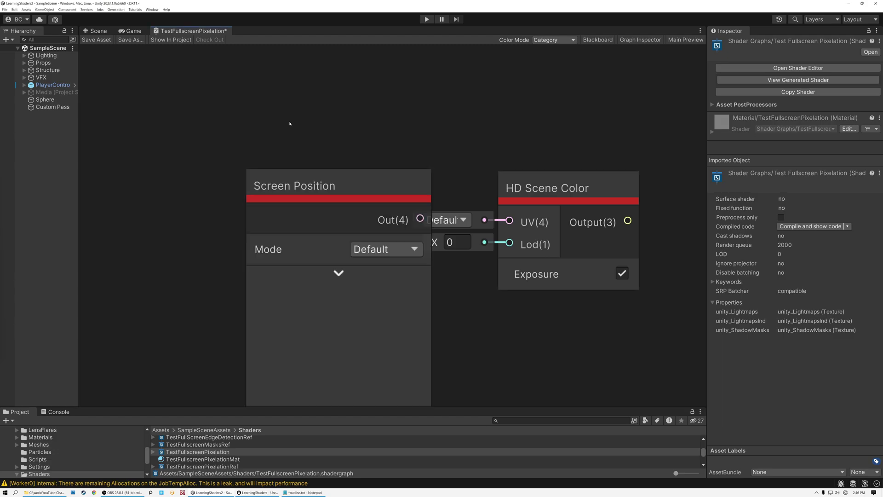
left_click_drag(339, 279, 271, 232)
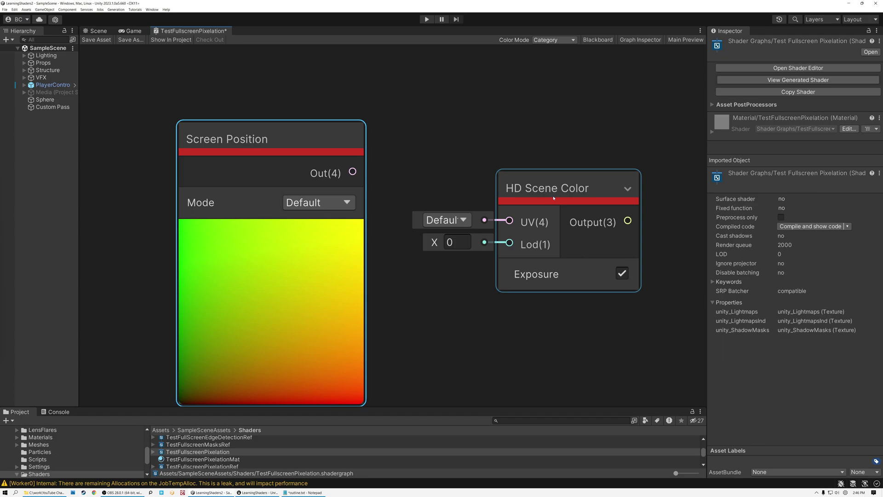
left_click(270, 231)
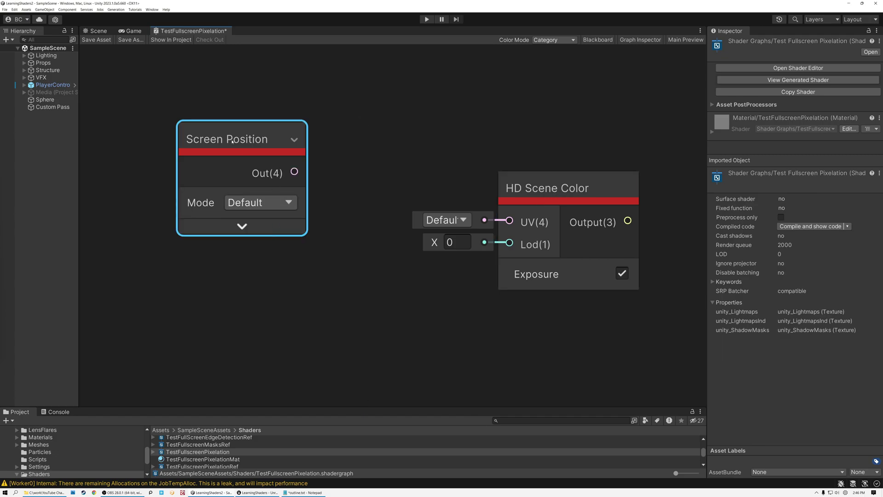
Step: Connect Screen Position's output to HD Scene Color's UV input and line the two nodes up close together
left_click_drag(232, 141, 221, 189)
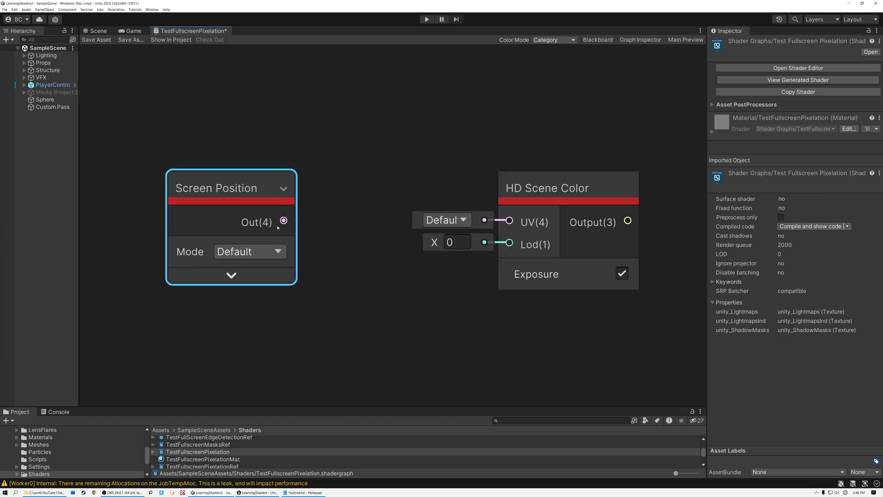
left_click_drag(284, 221, 509, 221)
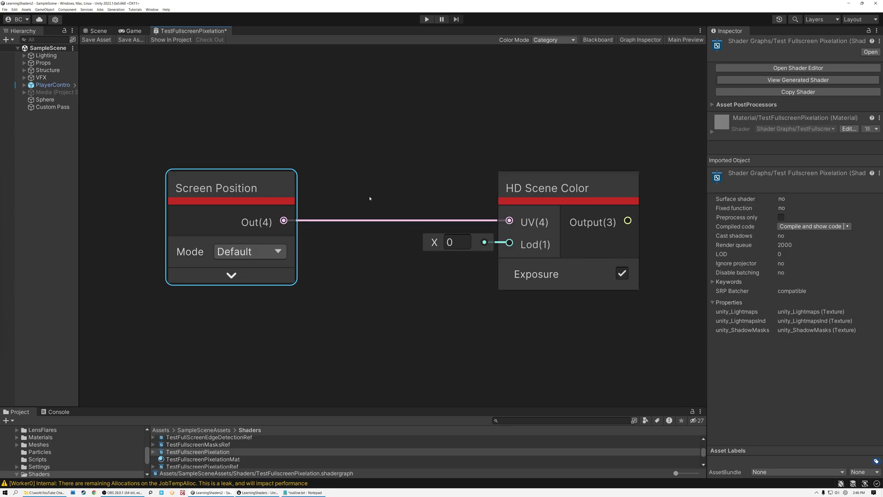
middle_click_drag(456, 179, 342, 182)
left_click(437, 191)
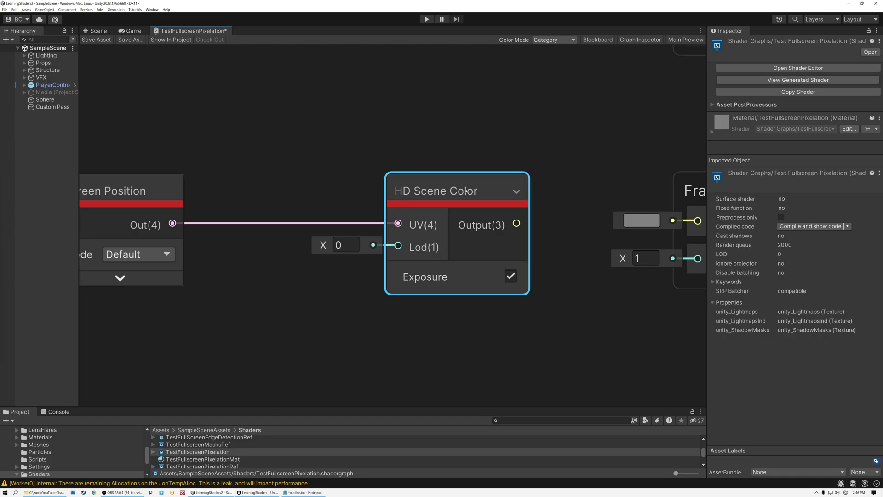
left_click_drag(129, 195, 233, 193)
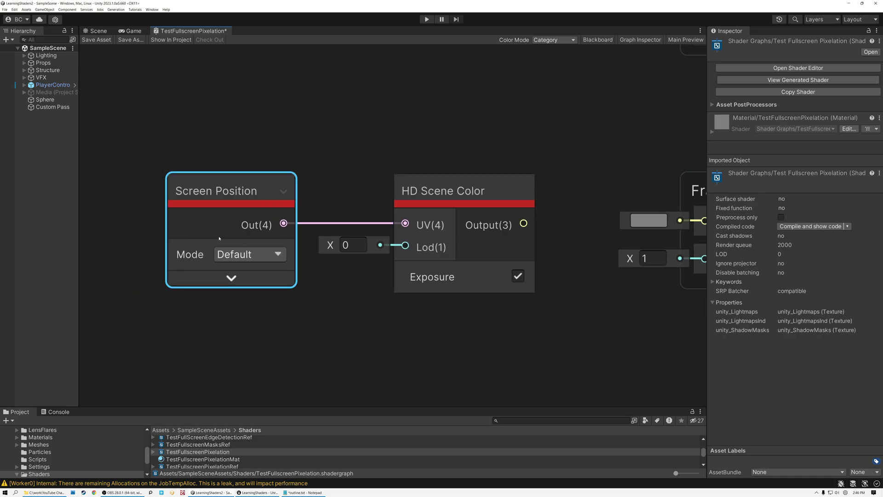
Step: Connect HD Scene Color's output to the Fragment's Base Color and save the shader graph asset
middle_click_drag(421, 144, 327, 148)
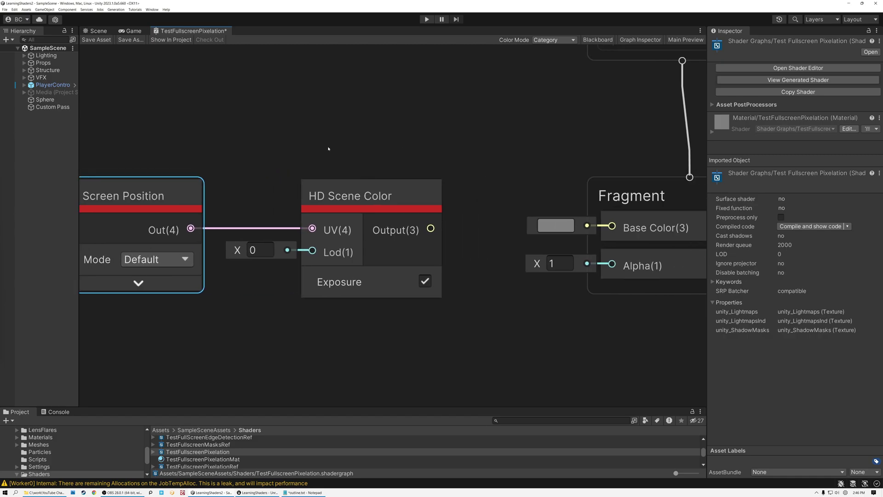
left_click_drag(431, 228, 612, 226)
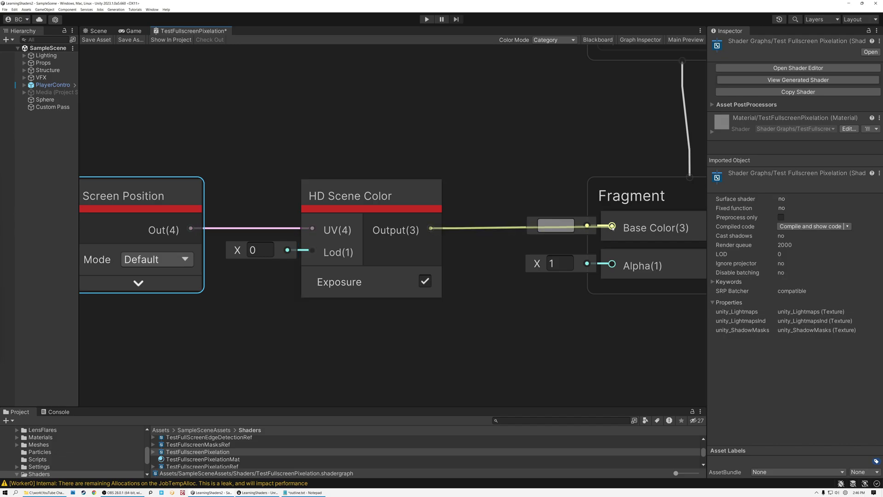
middle_click_drag(103, 91, 188, 90)
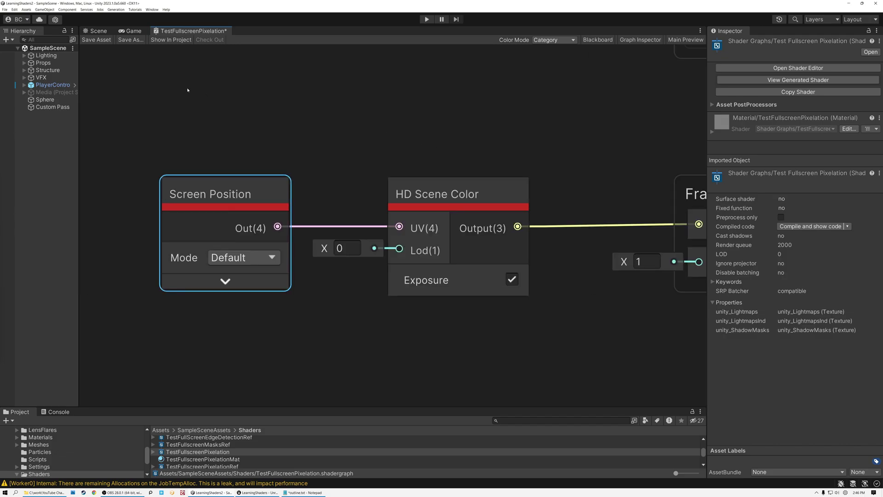
left_click(98, 41)
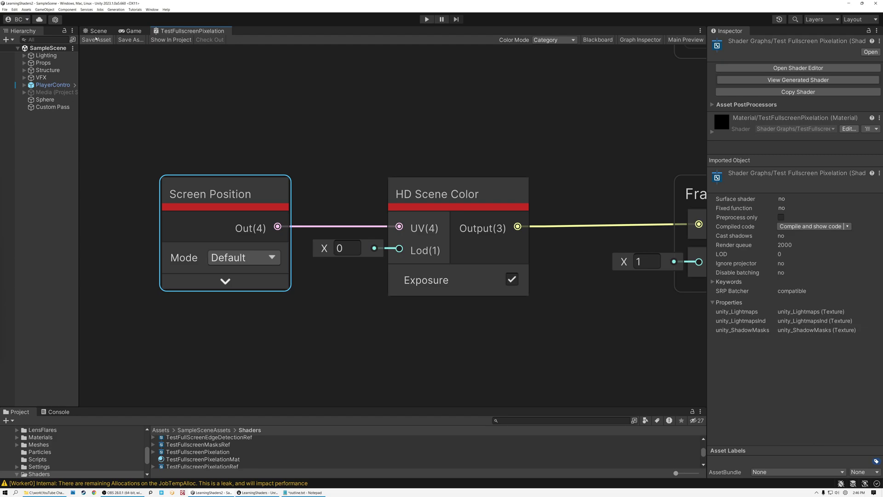
Step: Back in the scene, assign the Material/TestFullscreenPixelation material as the FullScreen Material of the Custom Pass object's second pass
left_click(97, 31)
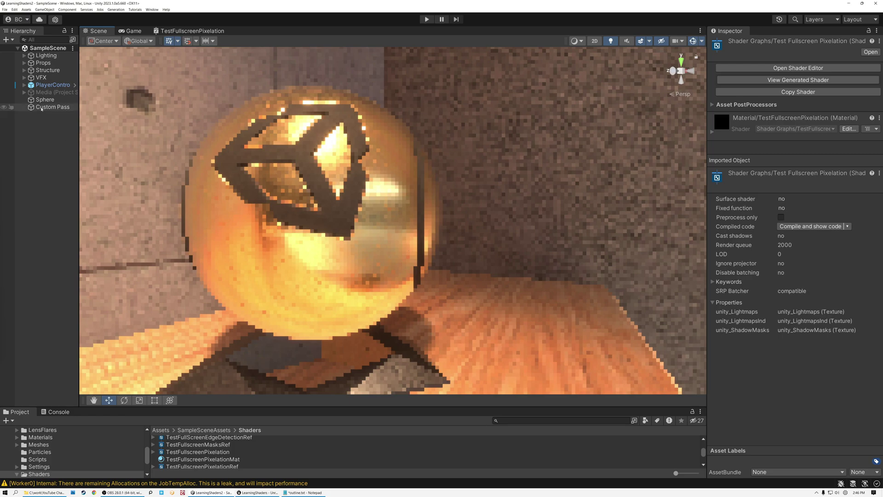
left_click(42, 107)
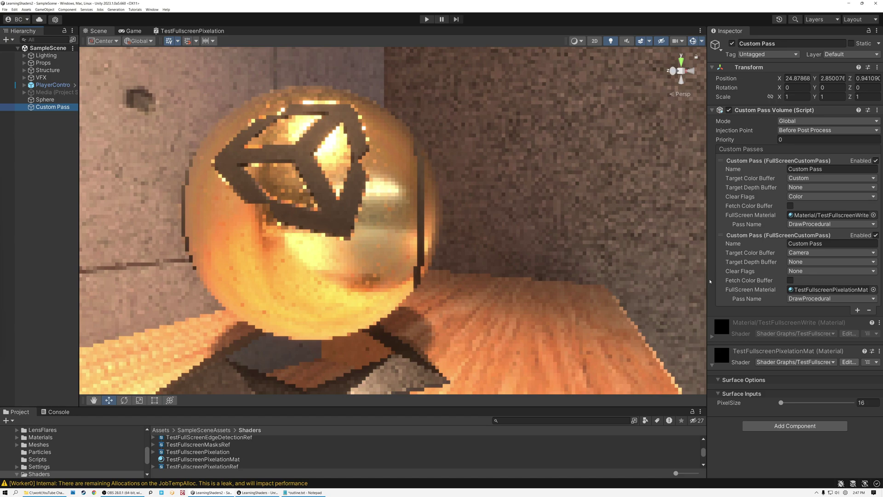
left_click(872, 290)
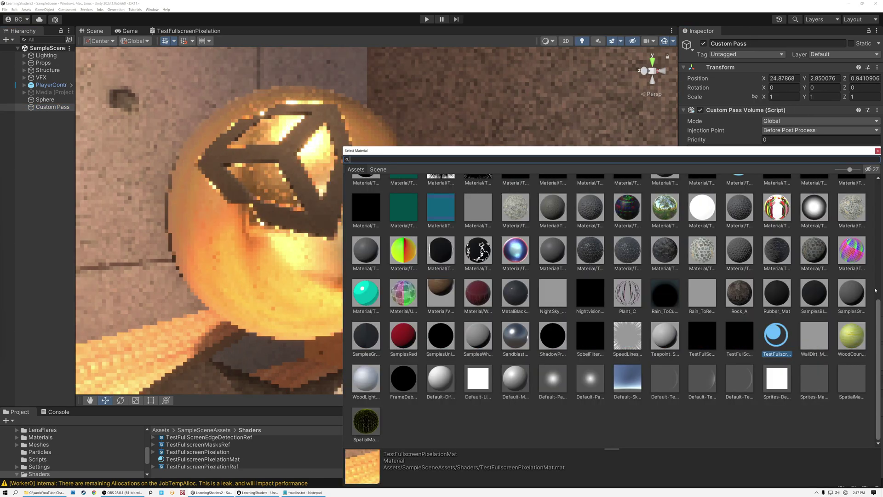
left_click(706, 334)
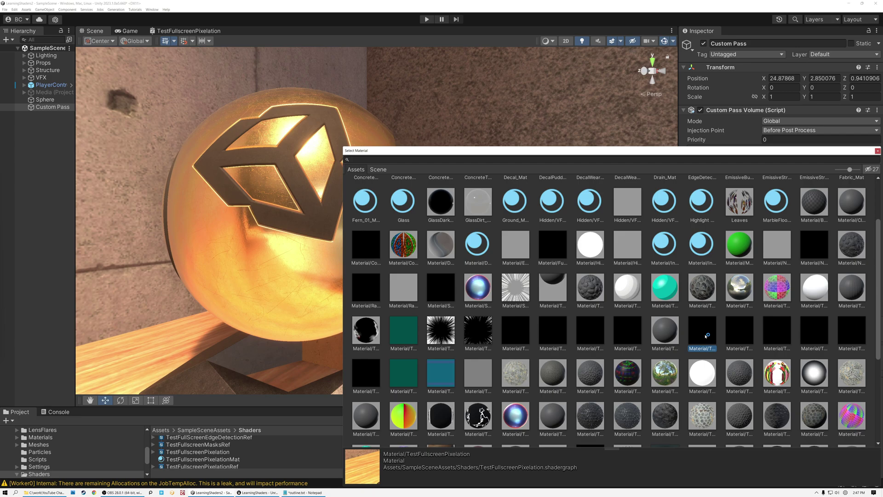
double_click(706, 335)
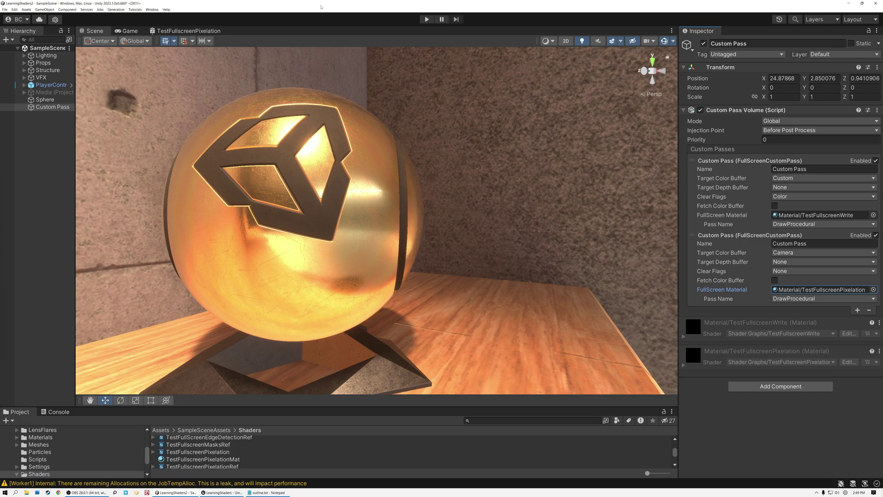
Step: Back in the TestFullscreenPixelation graph, move Screen Position away from HD Scene Color and feed its output into input A of a new Add node
left_click(193, 30)
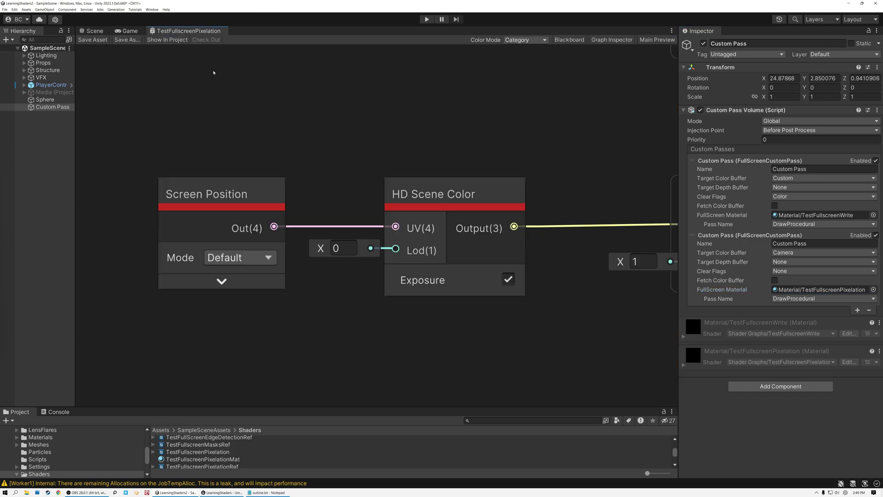
scroll(332, 133, "down", 3)
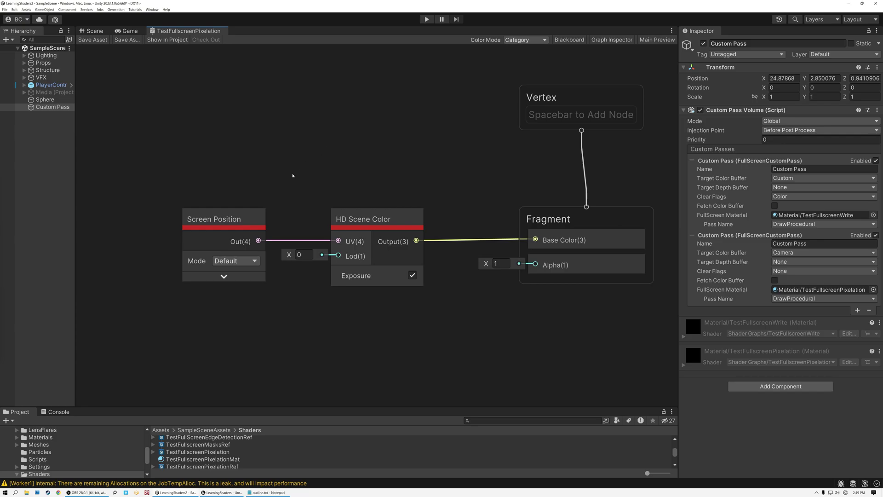
middle_click_drag(334, 150, 494, 136)
left_click_drag(396, 200, 297, 256)
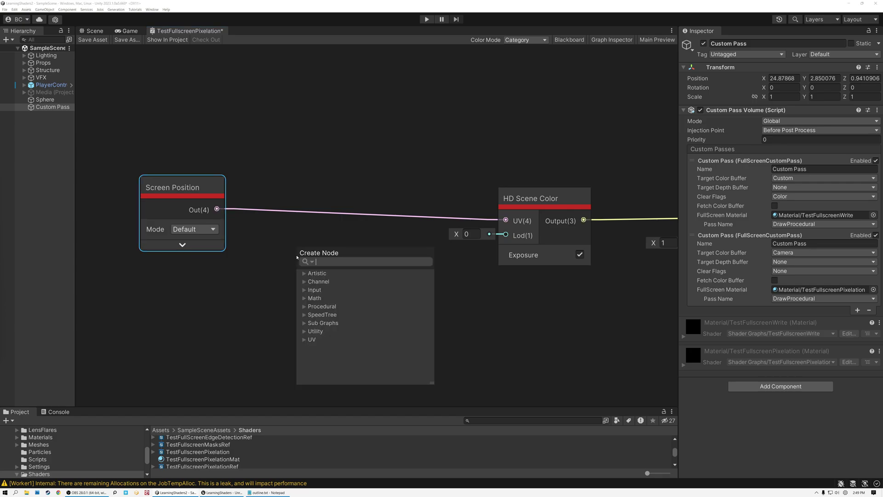
type("add")
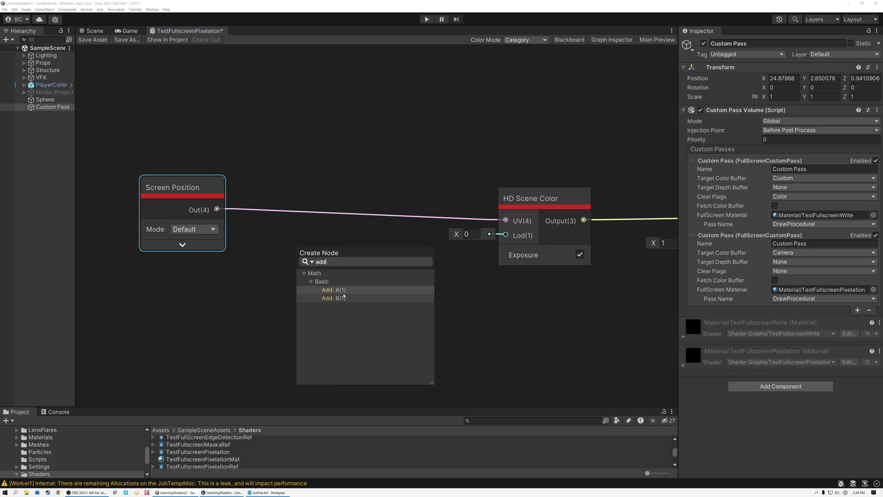
left_click(334, 289)
Step: Set the Add node's B input to 0.5 in both X and Y and collapse its preview
left_click(177, 279)
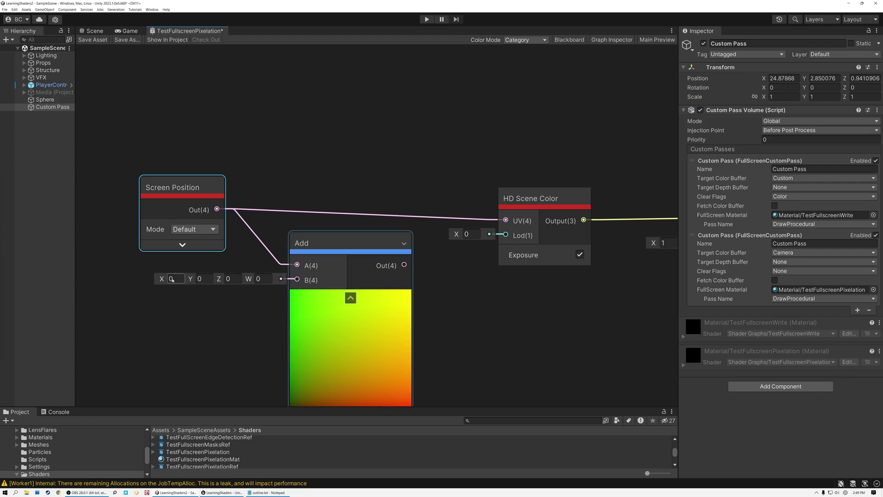
type("0.5")
left_click(206, 279)
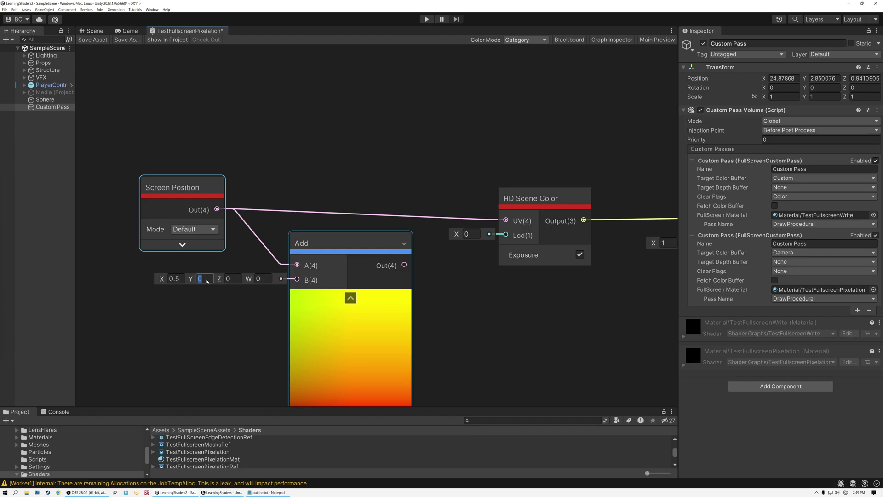
type("0.5")
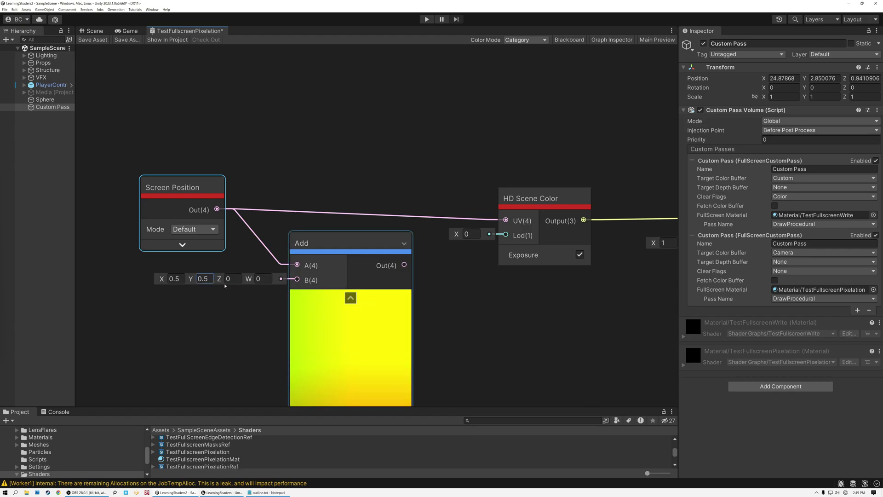
left_click(350, 298)
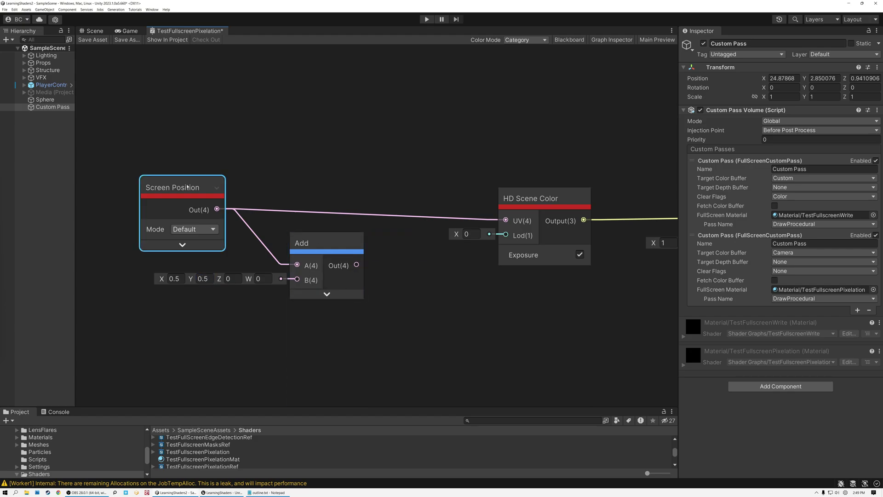
Step: Move the Screen Position and Add nodes together farther away from HD Scene Color to make room between them
left_click(322, 242, "shift")
scroll(352, 217, "down", 3)
middle_click_drag(352, 217, 444, 202)
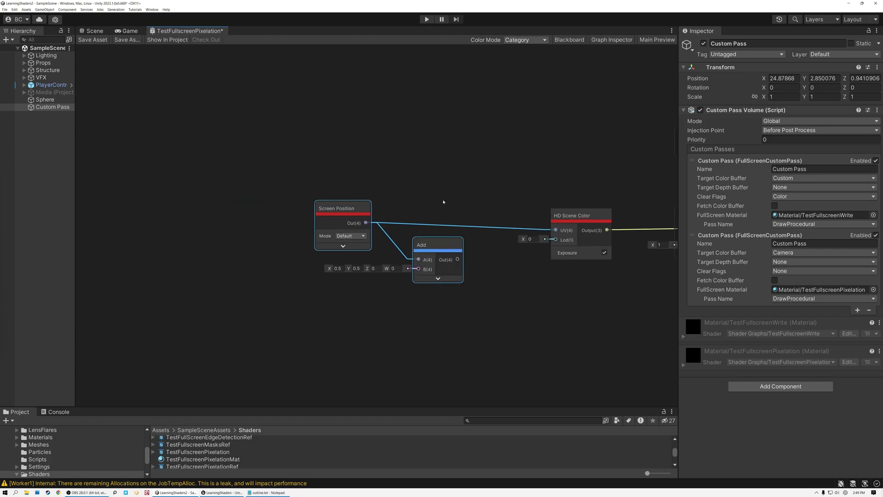
left_click_drag(432, 248, 248, 253)
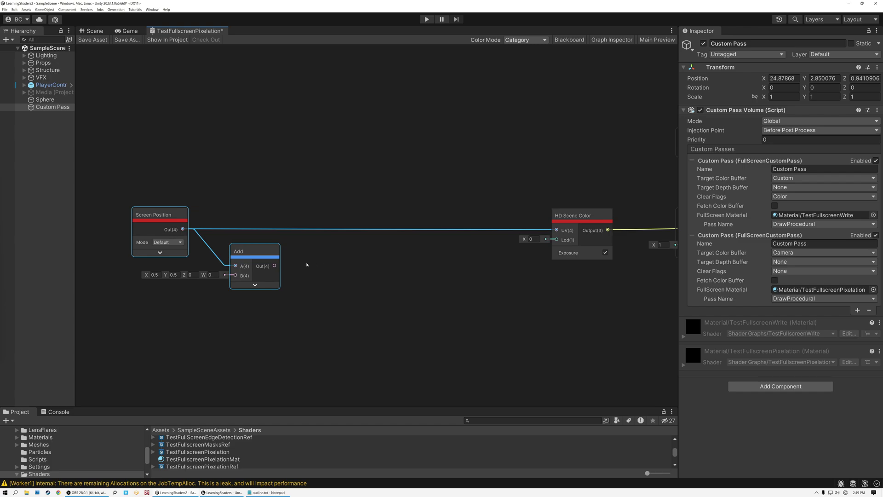
Step: Create a Subtract node between Add and HD Scene Color and align it with the Add node
left_click(399, 256)
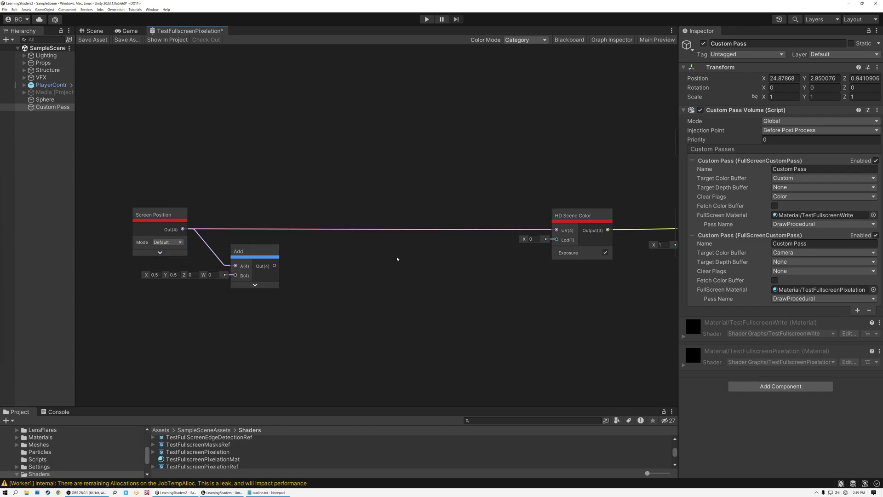
key("space")
type("sub")
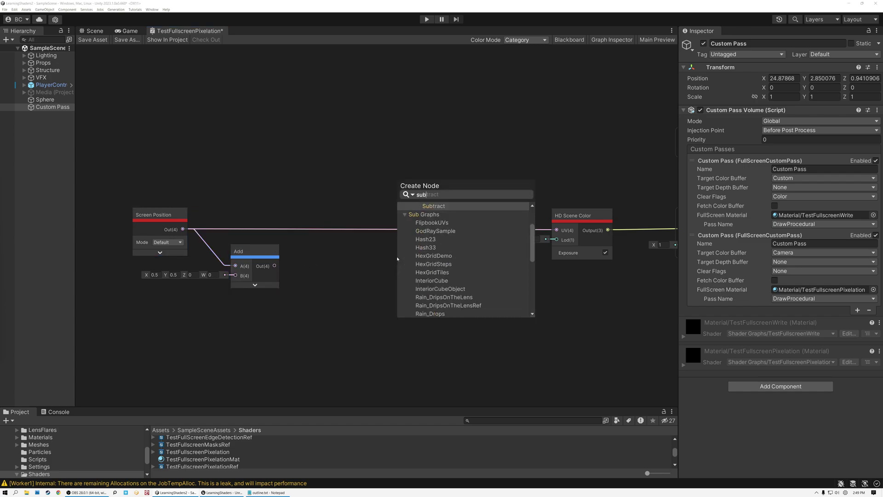
left_click(434, 206)
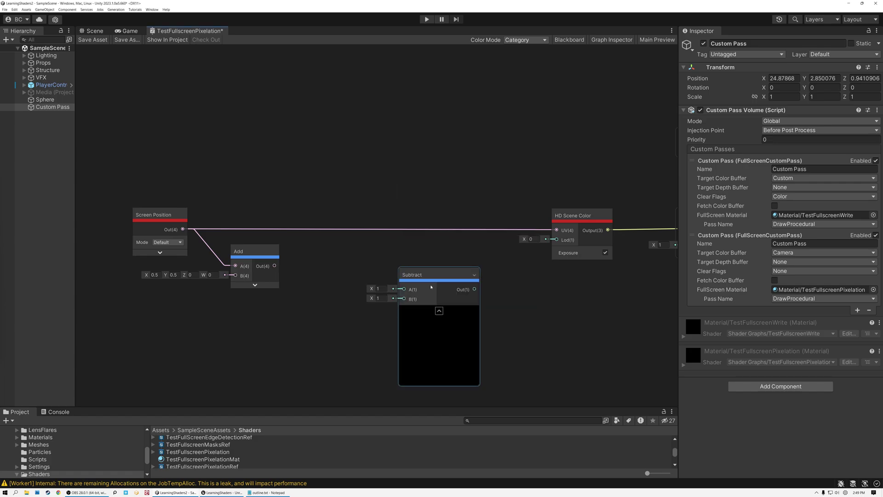
left_click_drag(432, 275, 425, 251)
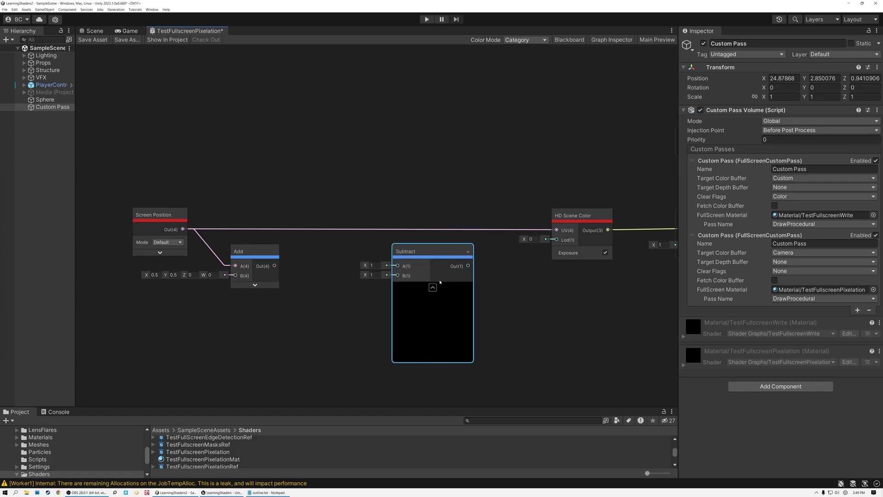
Step: Collapse the Subtract node's preview and set its A and B inputs to 0.5
left_click(432, 287)
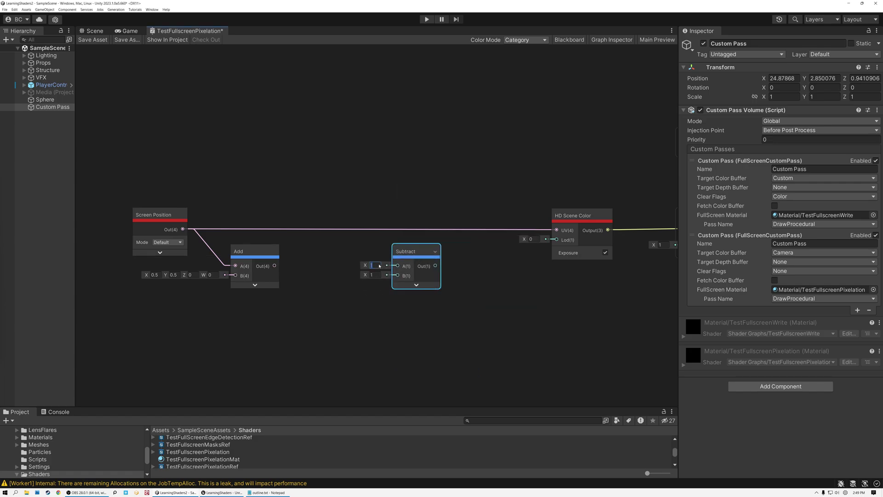
type("5")
left_click(378, 277)
Step: Add a Screen node in the empty area below the Add node
middle_click_drag(320, 333, 313, 291)
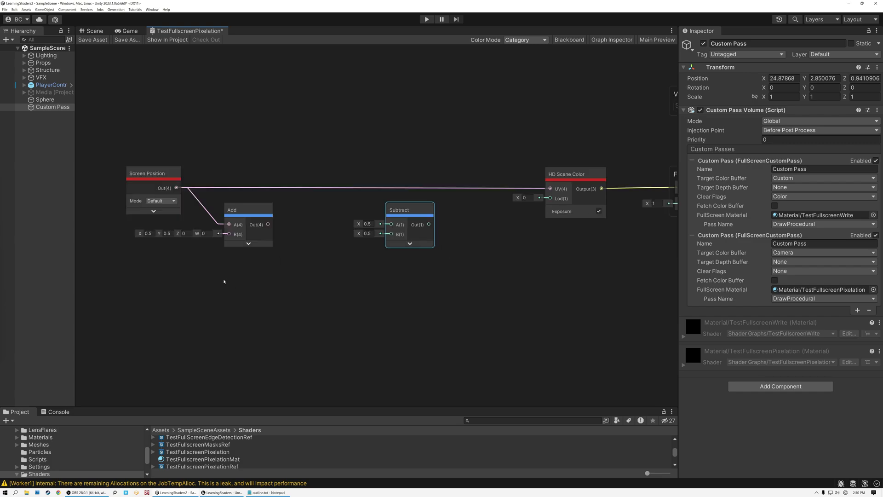
key("space")
type("scree")
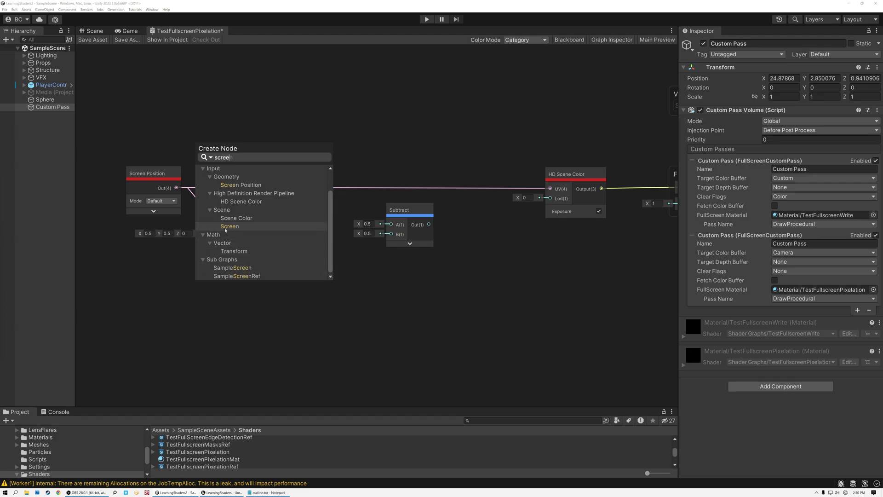
left_click(230, 227)
scroll(246, 304, "up", 5)
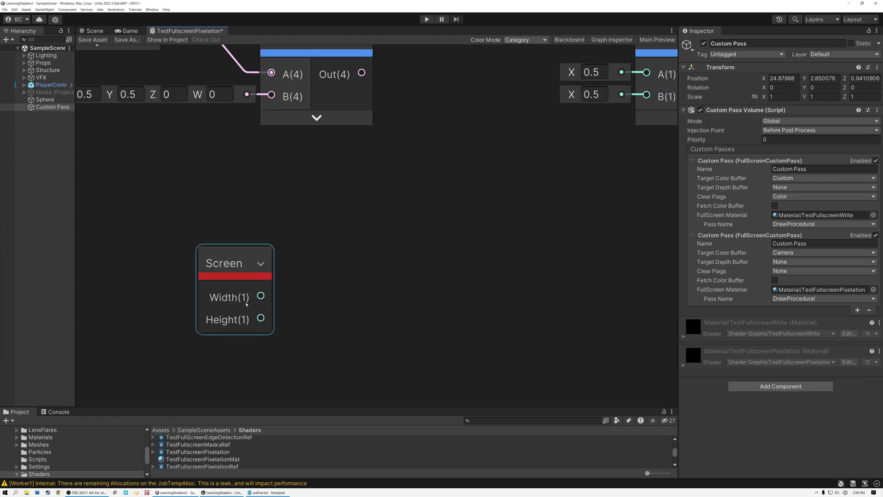
Step: Feed Screen's Width and Height into the X and Y of a new Vector 2 node and place the two nodes side by side
left_click_drag(260, 296, 311, 295)
type("vec")
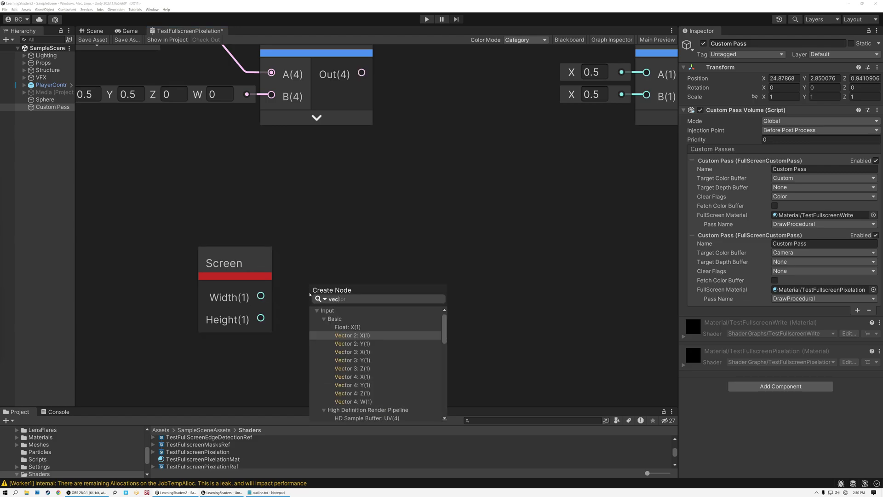
left_click(354, 336)
left_click_drag(227, 265, 178, 224)
left_click(304, 302)
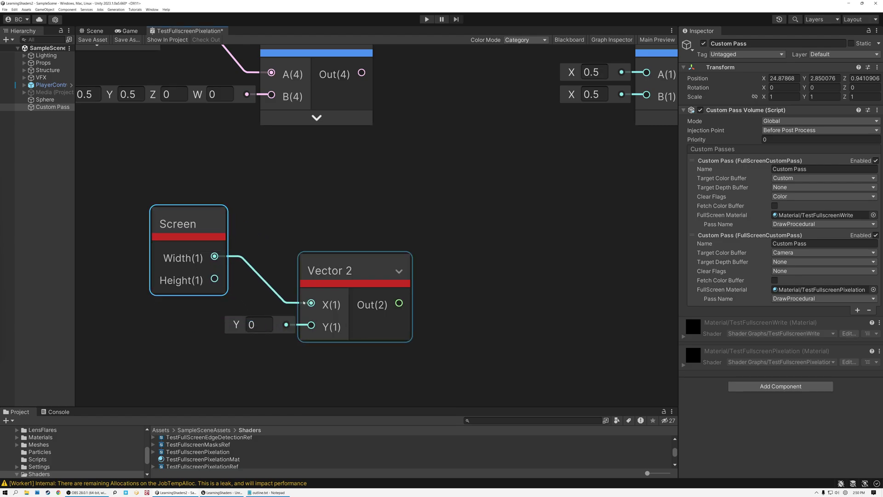
left_click_drag(214, 278, 313, 327)
left_click_drag(344, 273, 275, 225)
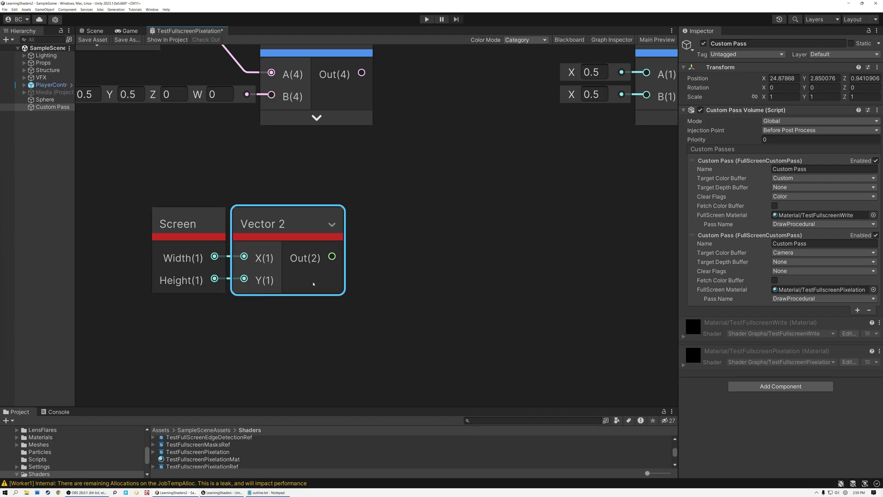
Step: Connect Vector 2's output to input A of a new Divide node, space the nodes apart and collapse Divide's preview
left_click_drag(335, 256, 366, 285)
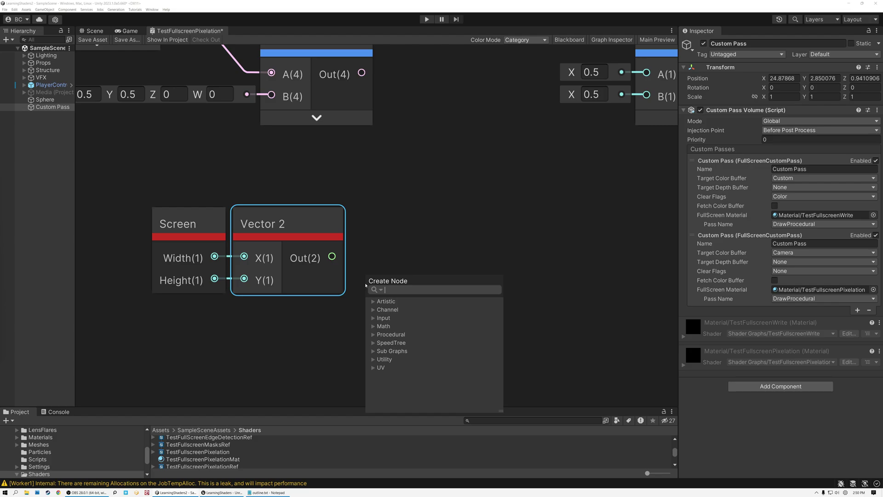
type("divide")
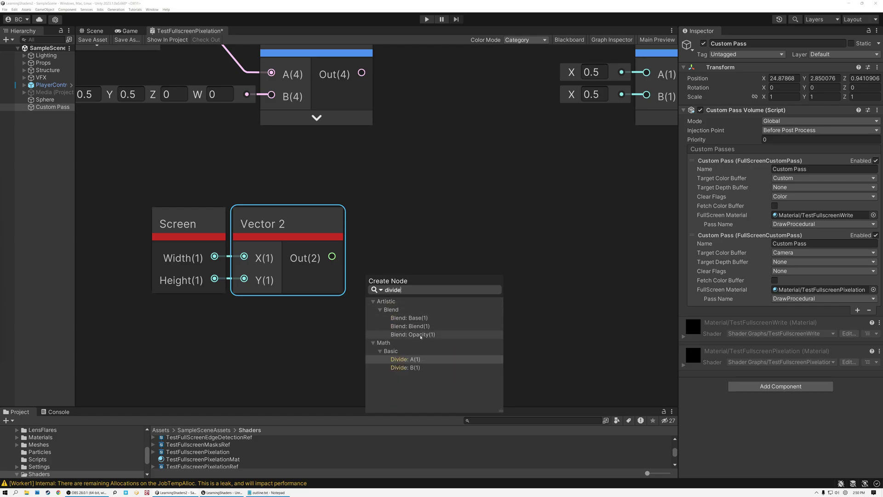
left_click(405, 360)
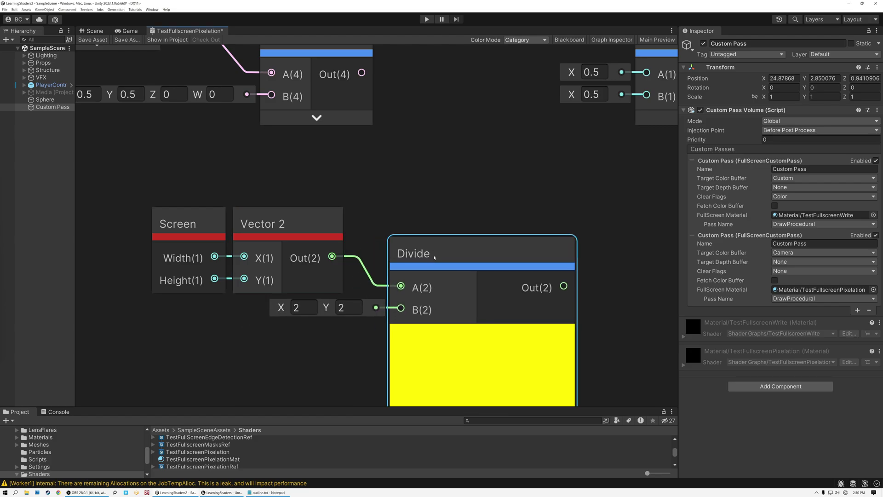
left_click_drag(147, 203, 251, 203)
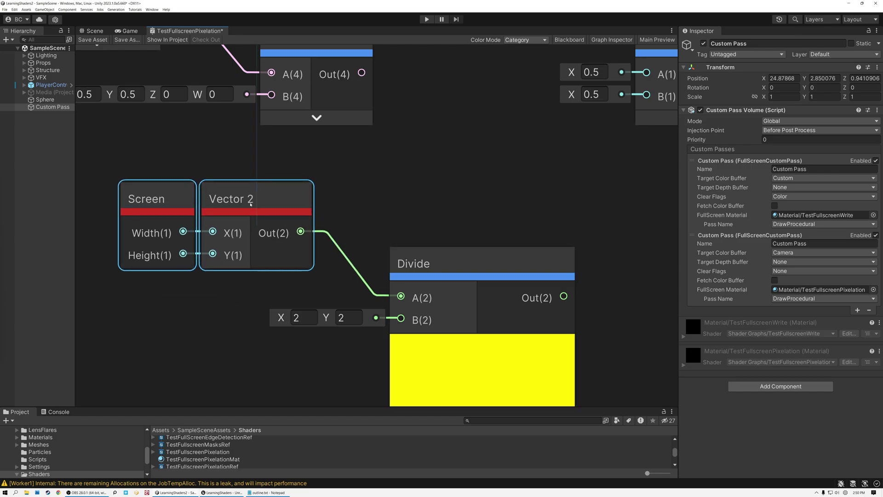
left_click(482, 347)
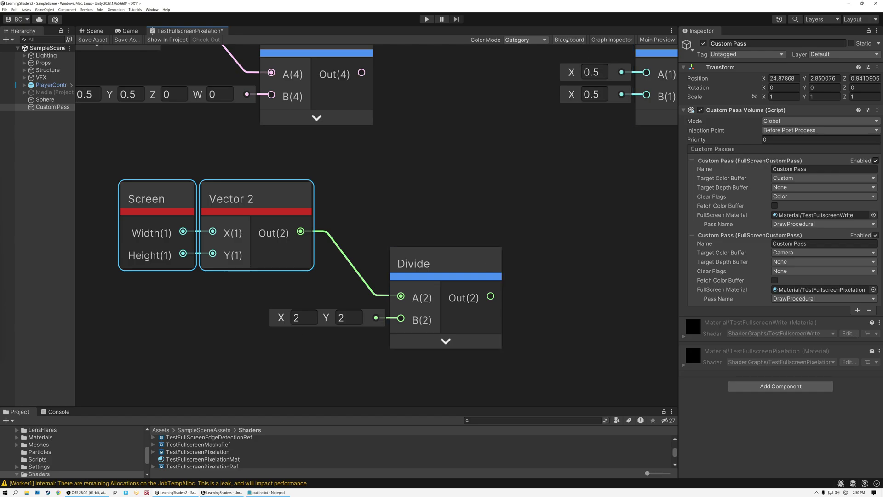
Step: Show the Blackboard and add a Float property named Pixel Size
left_click(567, 40)
left_click(188, 175)
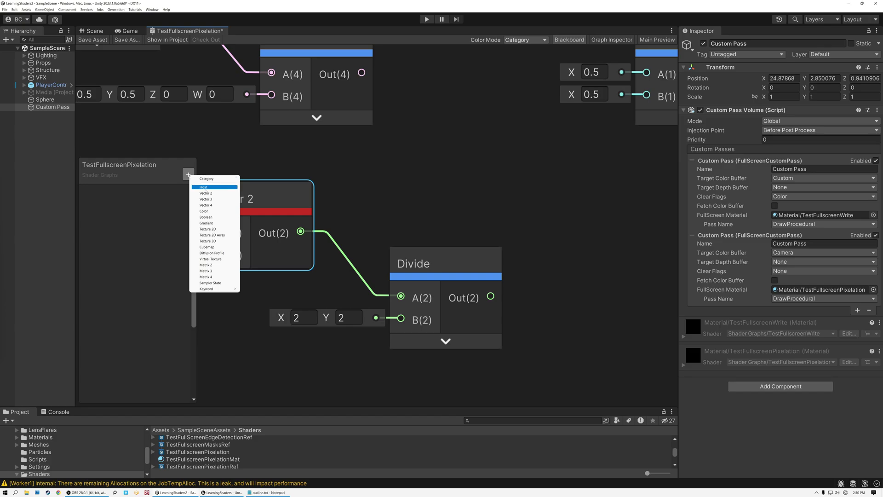
left_click(198, 187)
type("Pi")
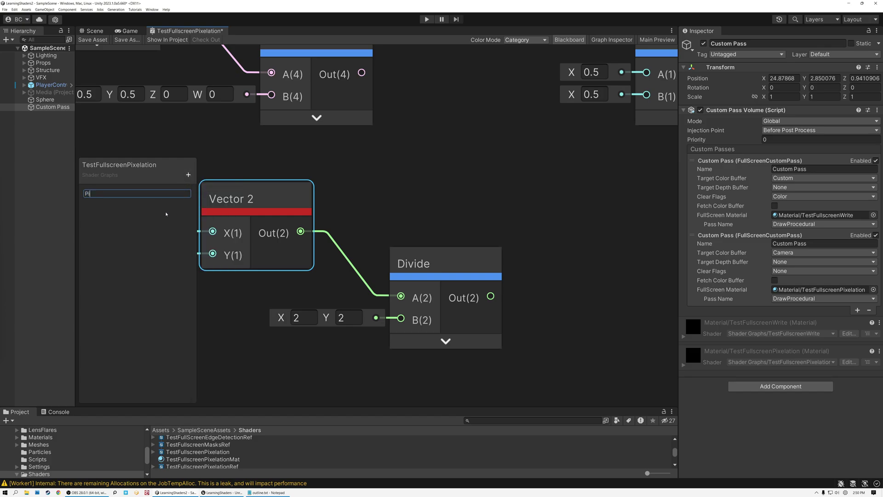
type("xel Size")
key("Return")
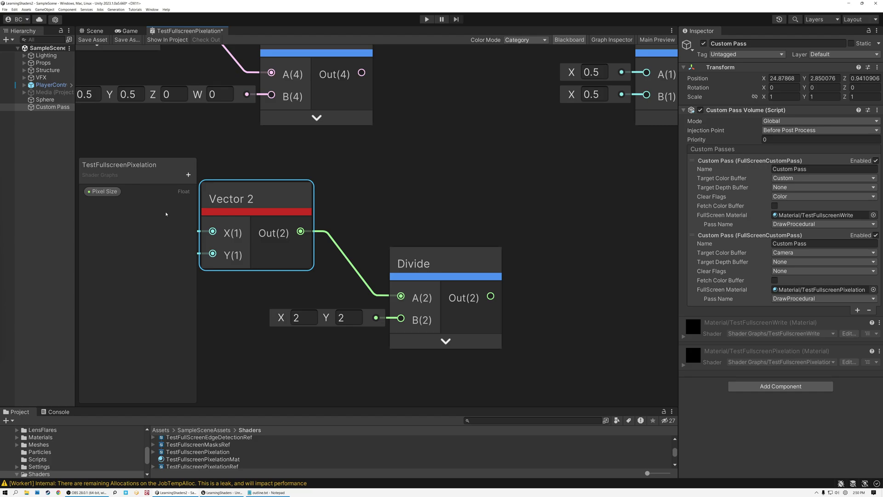
Step: In the Graph Inspector, set the Pixel Size property's default to 16 and its mode to Slider
left_click(109, 193)
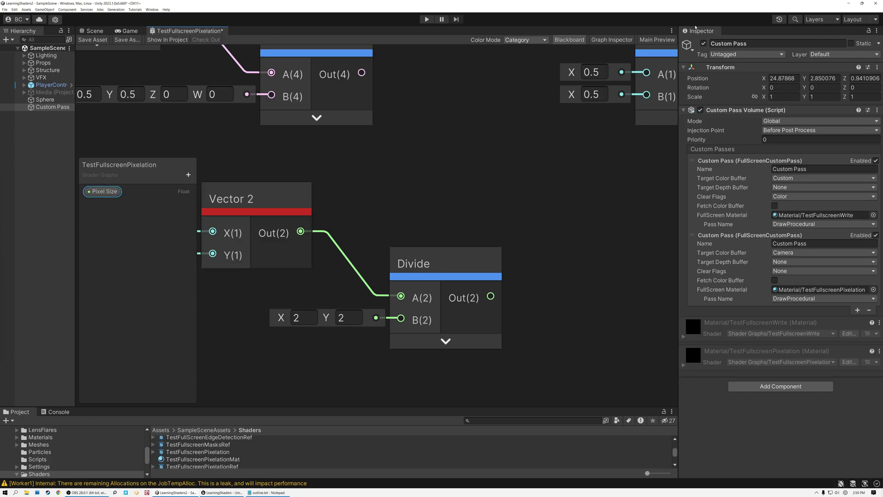
left_click(612, 40)
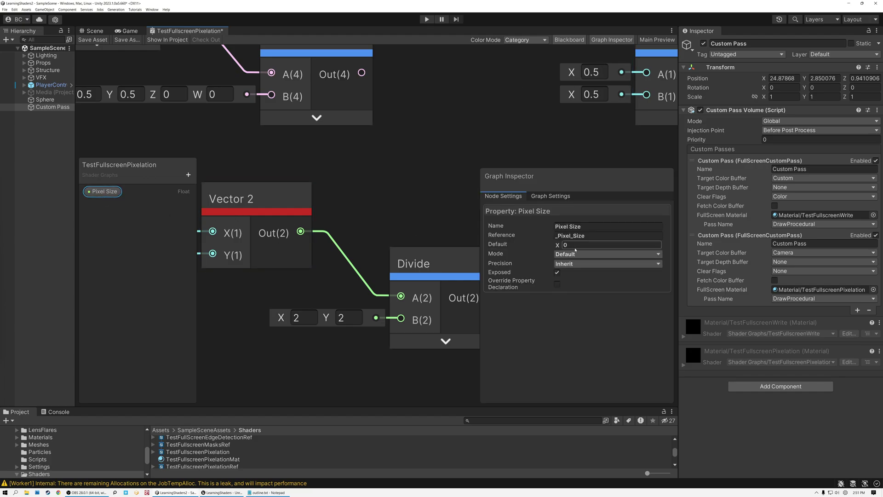
type("16")
left_click(580, 255)
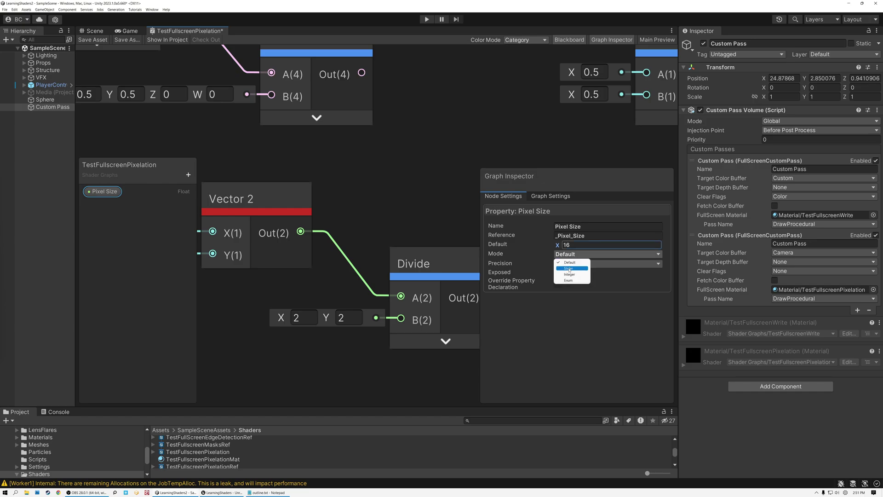
left_click(570, 268)
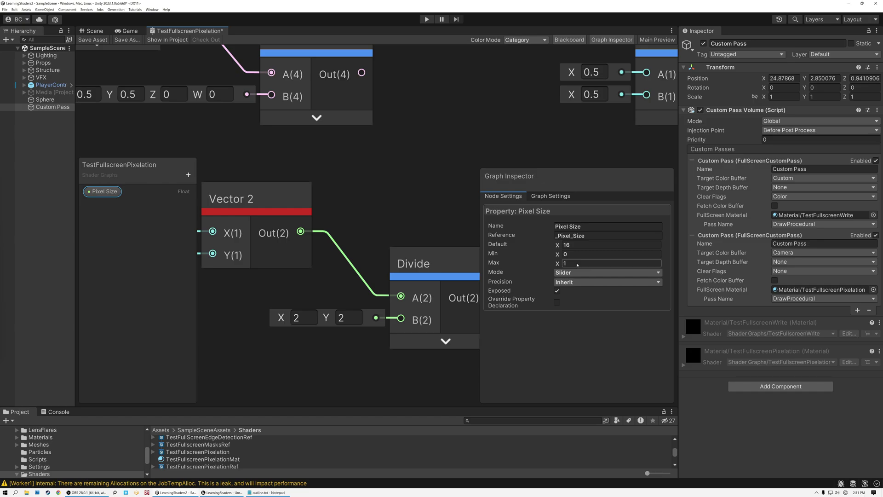
Step: Set the Pixel Size slider's minimum to 16 and its maximum to 256
left_click(566, 254)
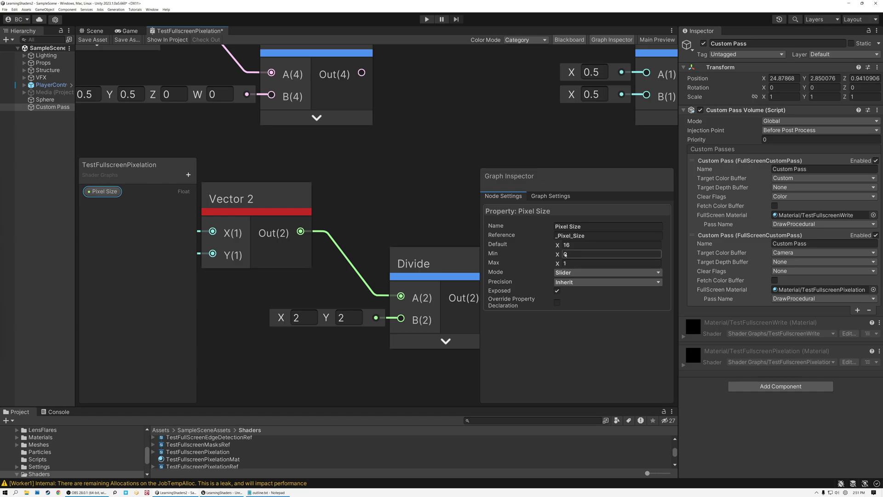
double_click(573, 256)
type("16")
double_click(571, 264)
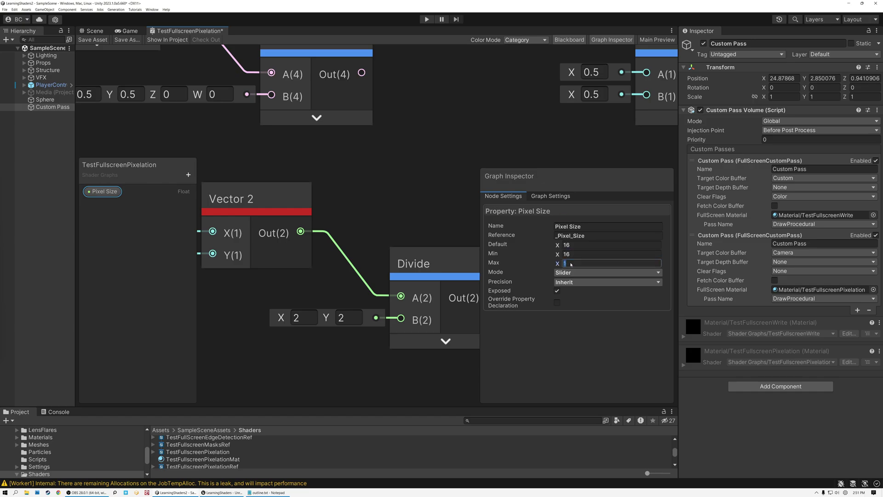
type("256")
Step: Place the Pixel Size property in the graph and connect it to input B of Divide
left_click(609, 40)
left_click_drag(125, 175, 113, 56)
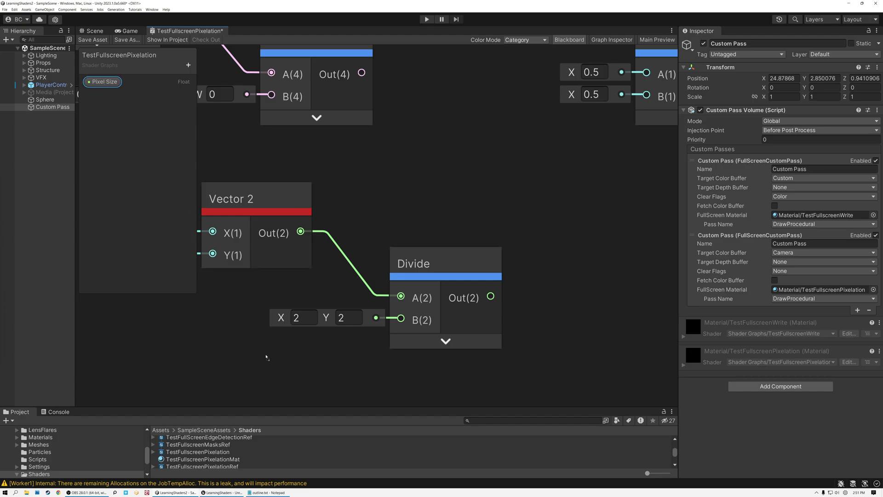
left_click_drag(267, 358, 269, 358)
left_click_drag(361, 367, 401, 282)
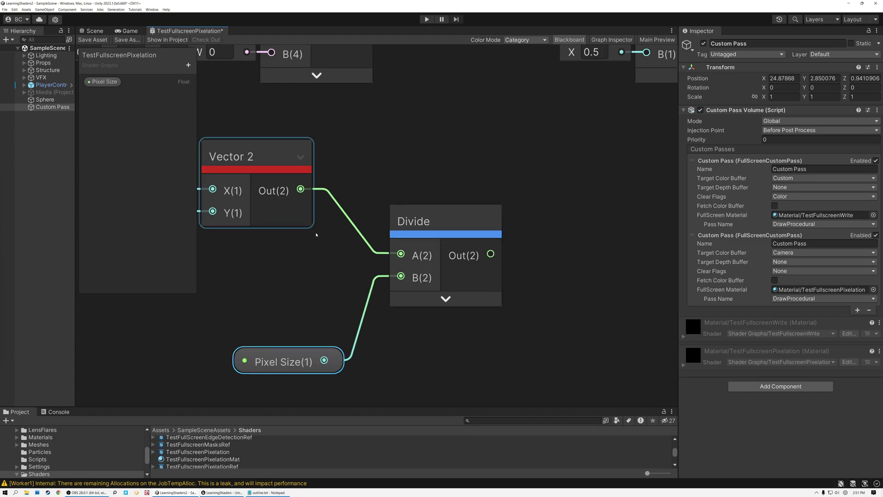
Step: Arrange the Pixel Size and Divide nodes compactly beside the Screen and Vector 2 nodes
middle_click_drag(325, 250, 483, 256)
left_click(312, 169)
left_click(456, 370)
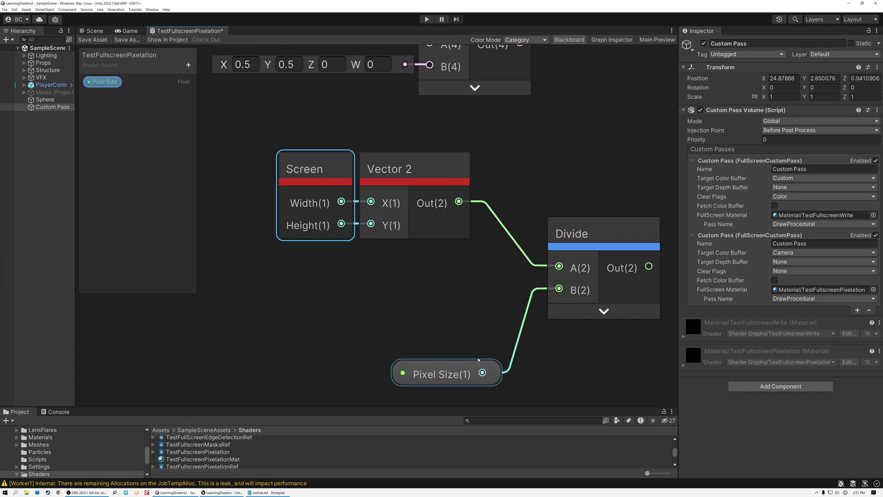
middle_click_drag(458, 354, 458, 351)
left_click_drag(458, 353, 423, 241)
left_click_drag(575, 231, 532, 181)
Step: Connect Add's output to input A of a new Multiply node and Divide's output to its input B, shifting the Screen and Divide group aside
scroll(531, 181, "down", 3)
middle_click_drag(531, 181, 471, 261)
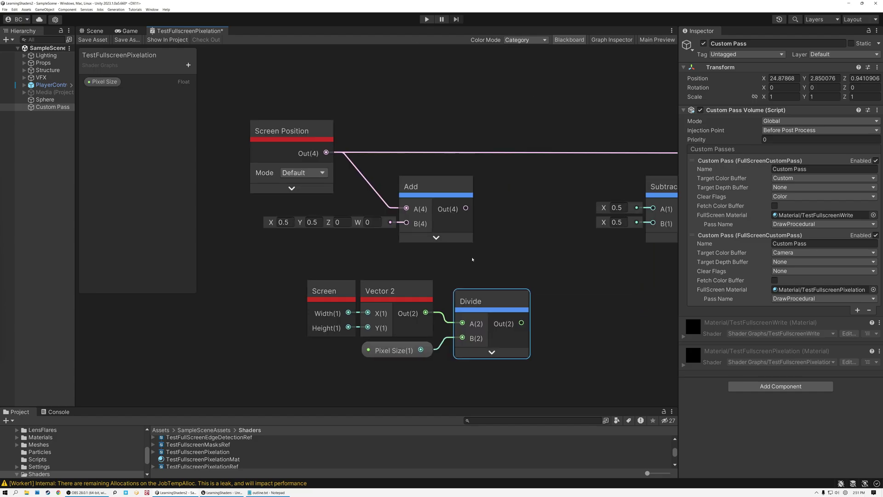
left_click_drag(466, 208, 520, 210)
type("mul")
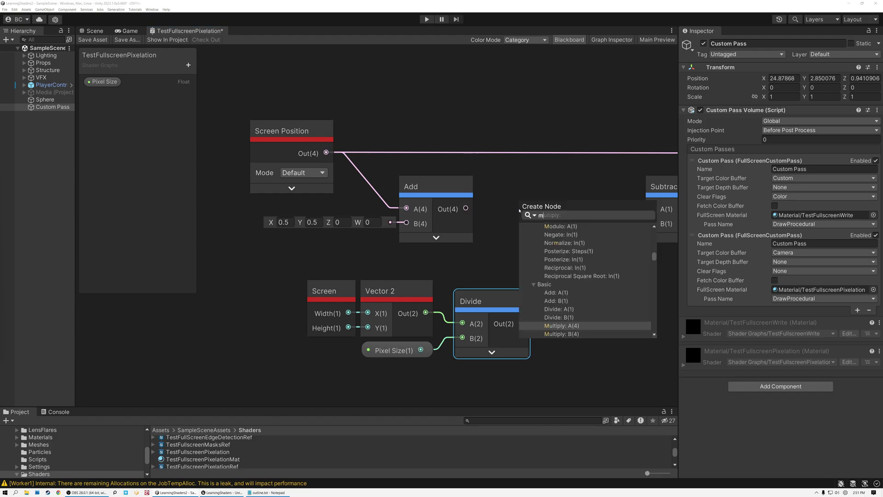
left_click(564, 285)
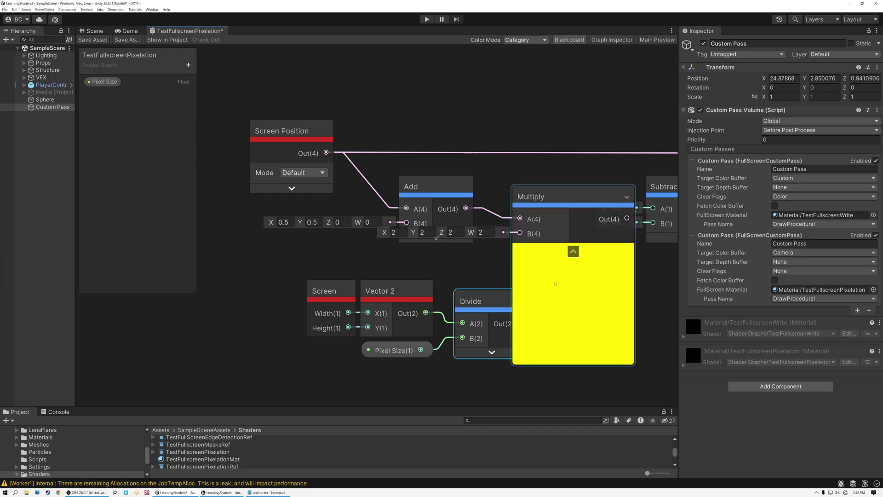
left_click_drag(486, 301, 390, 299)
left_click_drag(428, 322, 520, 233)
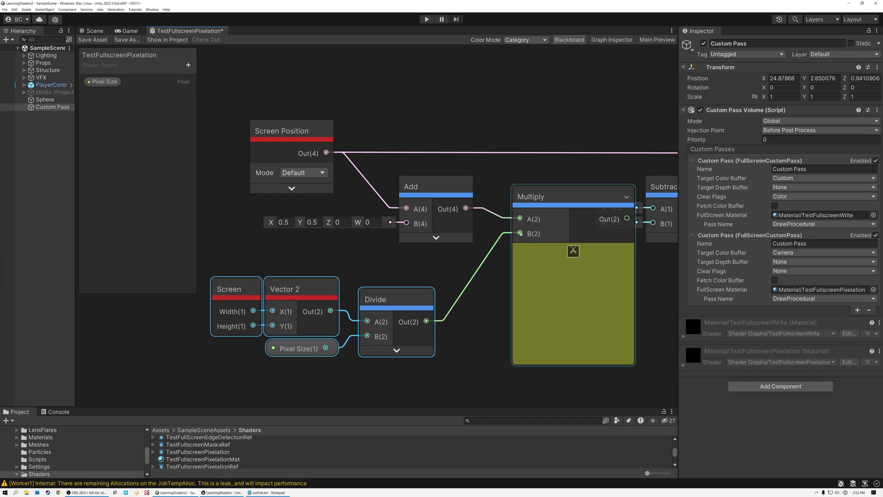
Step: Make room after Multiply by hiding the Blackboard, moving Subtract below HD Scene Color and collapsing Multiply's preview
left_click(285, 131)
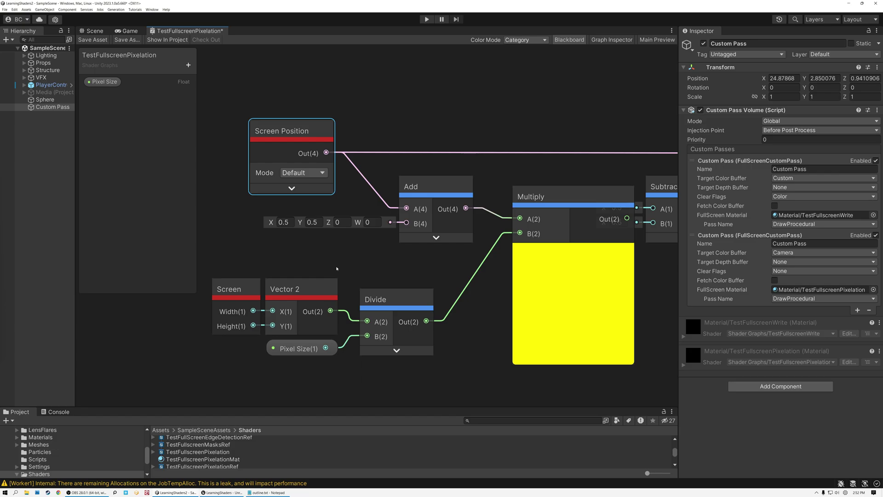
scroll(305, 131, "down", 3)
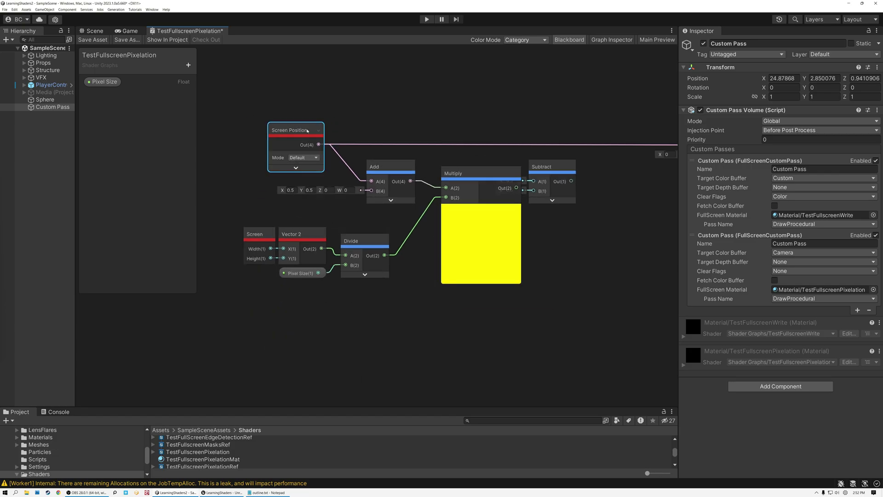
left_click(570, 41)
scroll(459, 119, "up", 3)
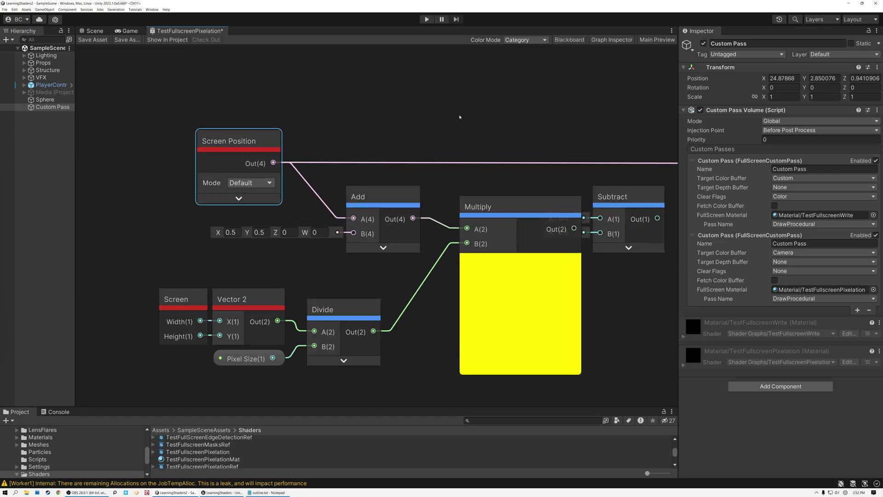
scroll(362, 103, "down", 2)
left_click_drag(476, 163, 614, 180)
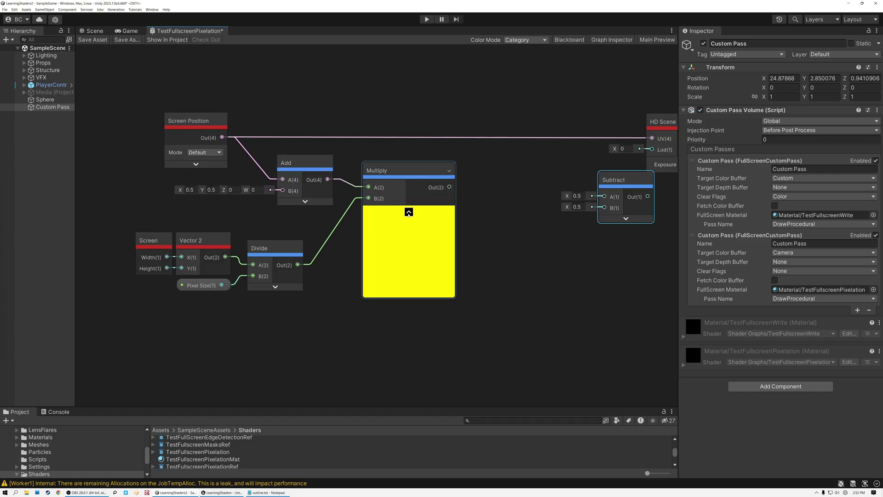
left_click(407, 209)
Step: Connect Multiply's output to a new Floor node and align Floor with Multiply
left_click_drag(417, 187, 450, 193)
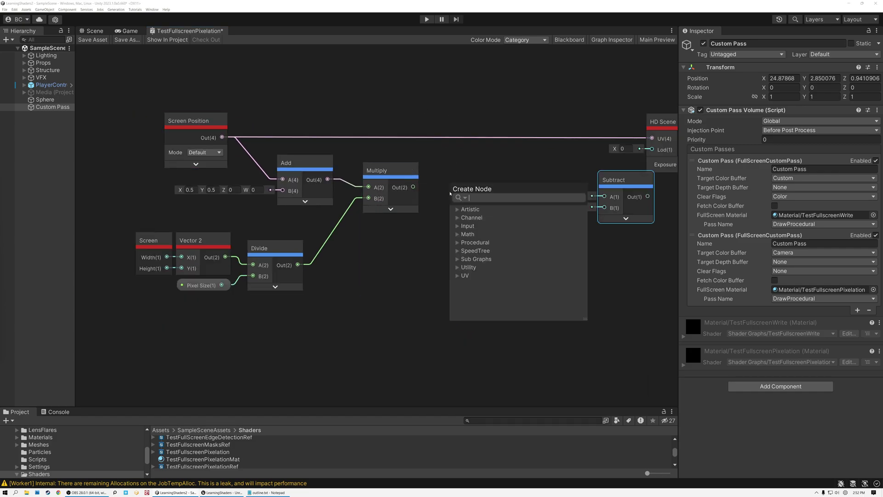
type("floo")
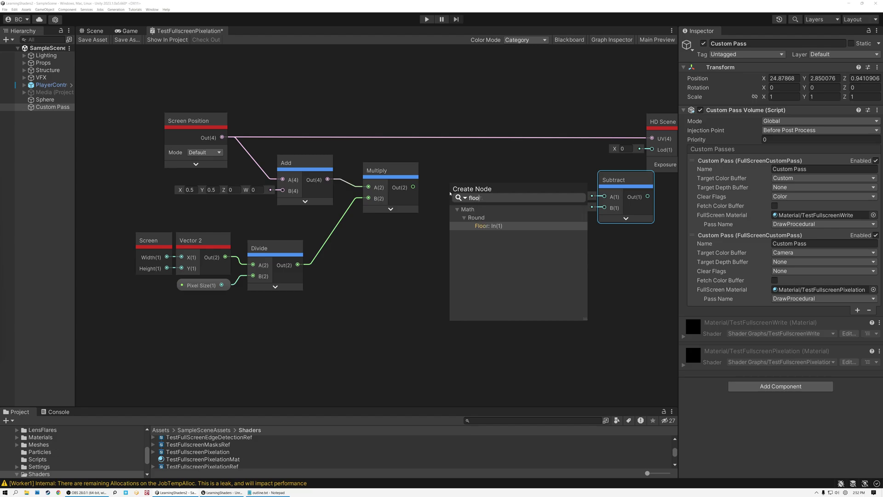
key("Return")
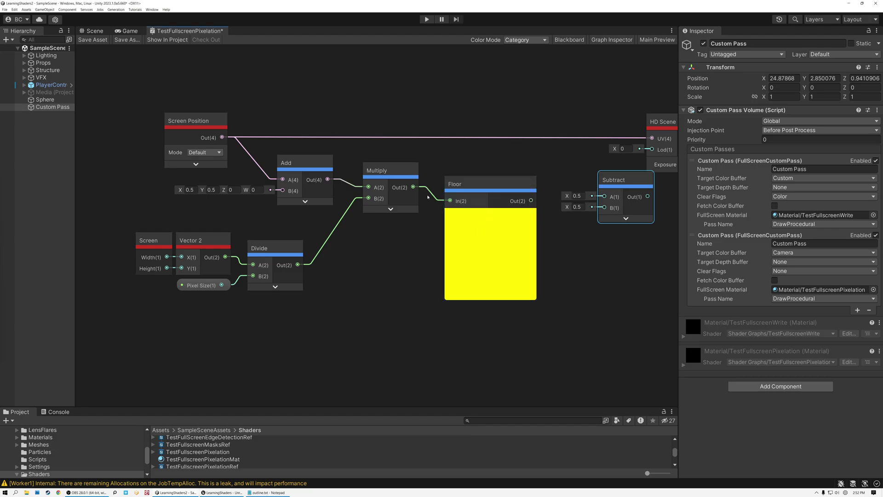
left_click_drag(461, 186, 454, 171)
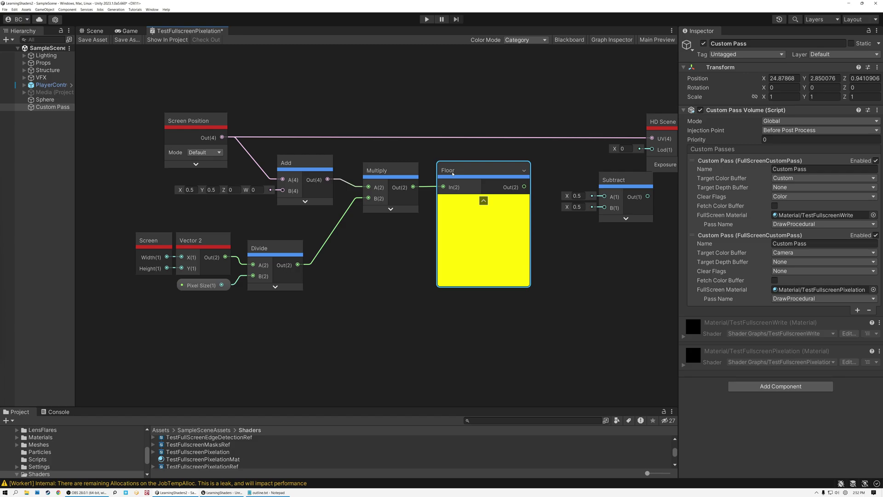
Step: Collapse Floor's preview and line up the Multiply and Floor nodes closely beside Add
scroll(453, 174, "up", 3)
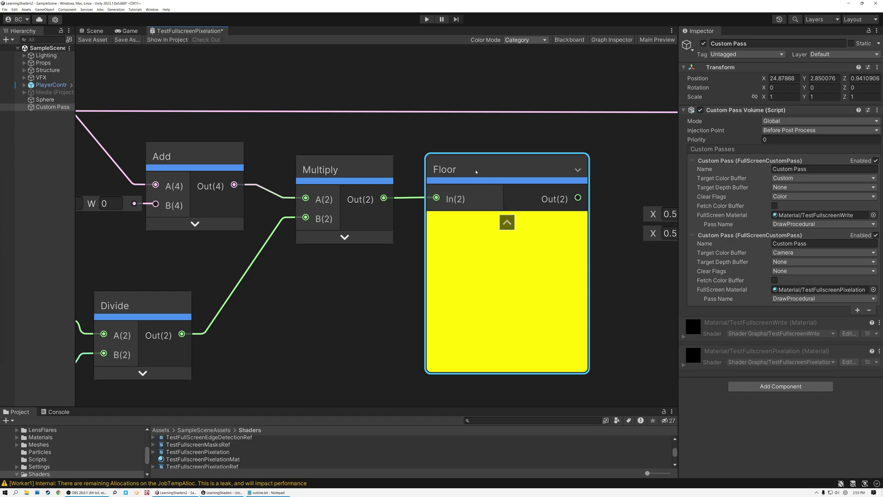
left_click(508, 223)
left_click_drag(462, 170, 435, 169)
left_click_drag(354, 146, 405, 158)
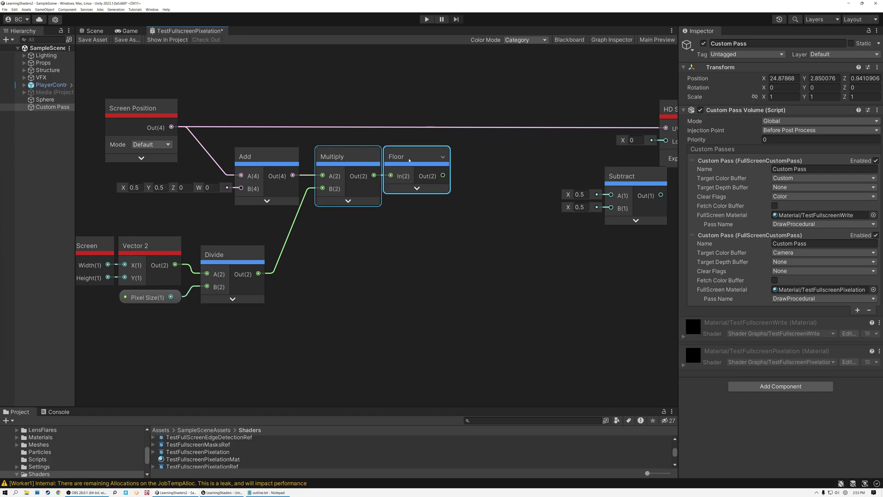
Step: Connect Floor's output to input A of a new Divide node and the first Divide's output to its input B
left_click(462, 189)
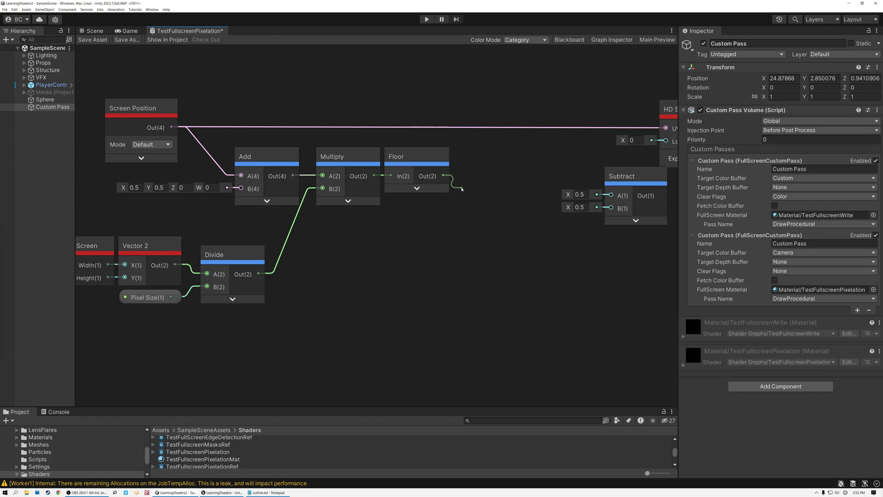
key("space")
type("divde")
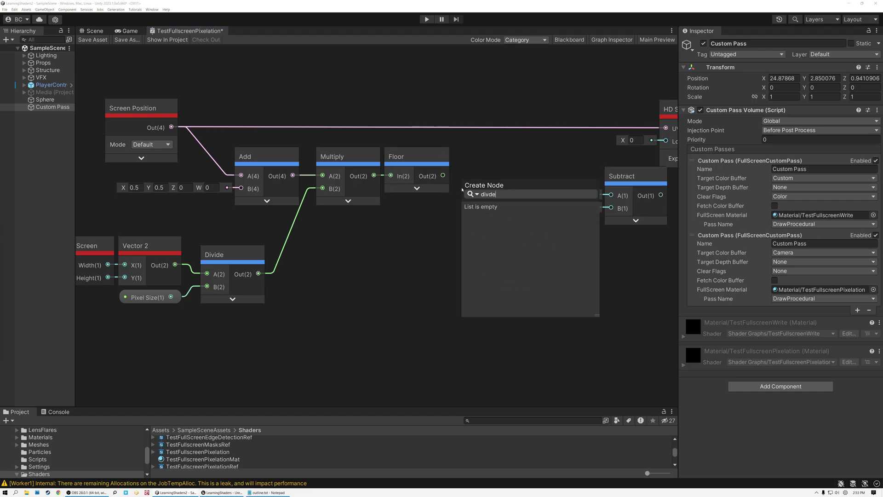
key("BackSpace")
key("Return")
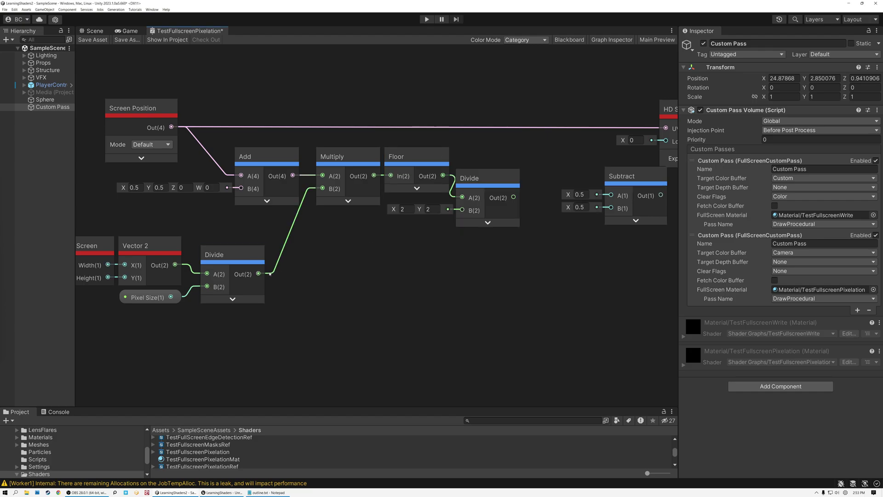
left_click_drag(258, 273, 463, 211)
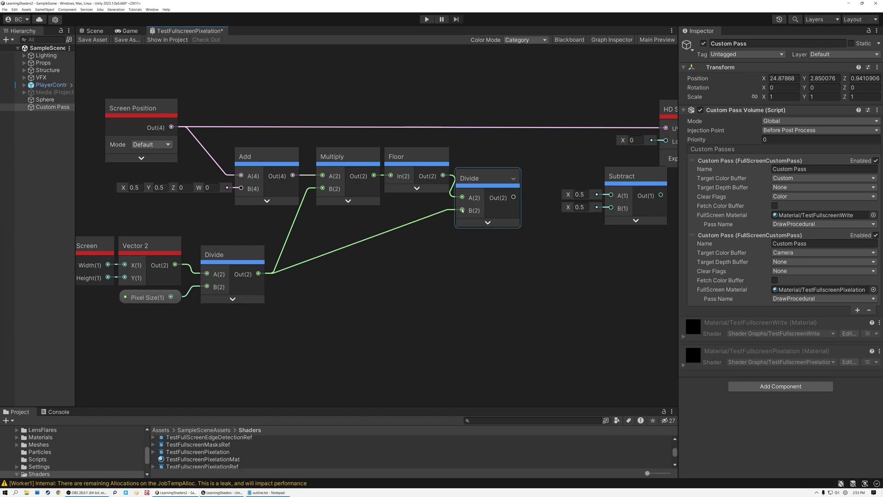
left_click_drag(469, 181, 480, 172)
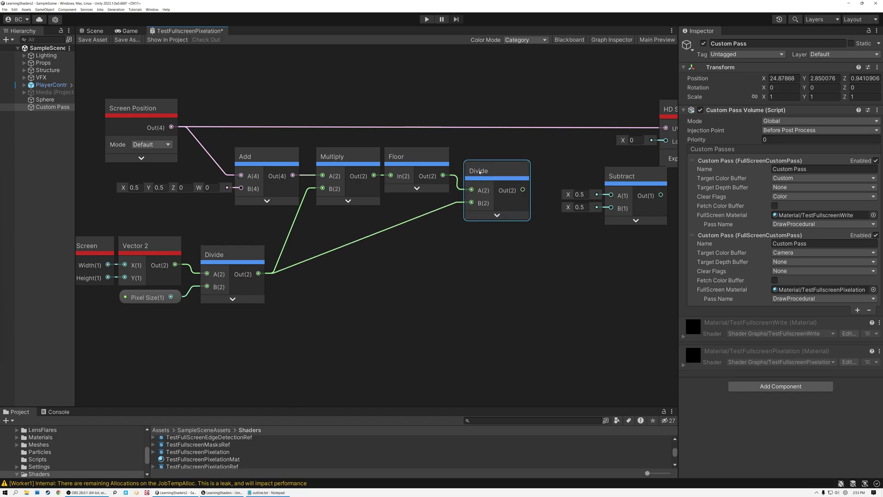
Step: Expand the previews of Screen Position and the second Divide and compare the smooth gradient with the stepped one
left_click(141, 158)
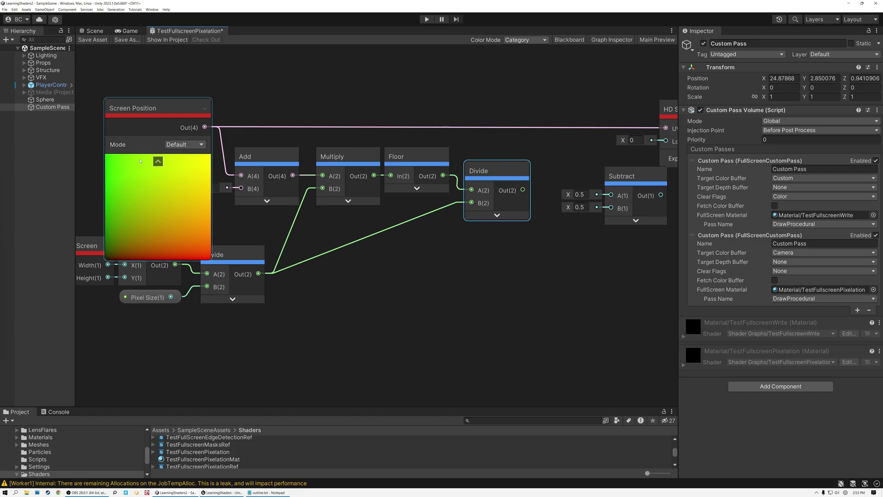
scroll(141, 168, "up", 6)
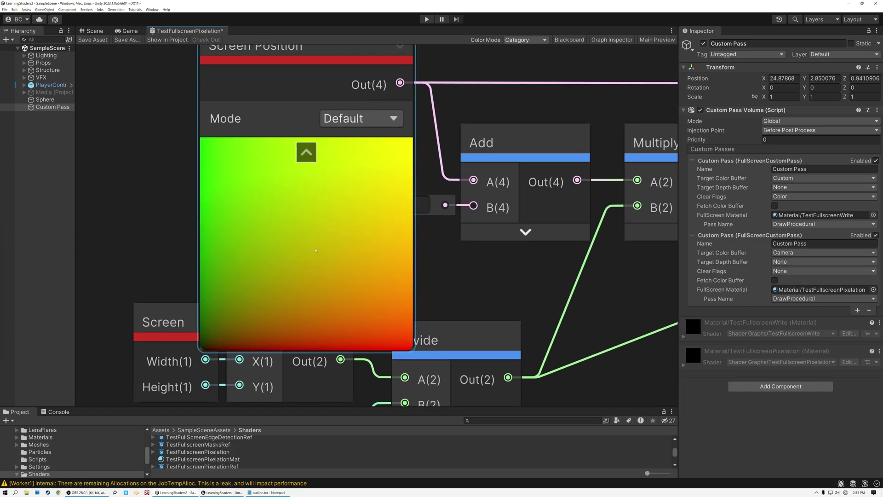
scroll(315, 250, "down", 4)
middle_click_drag(671, 272, 479, 239)
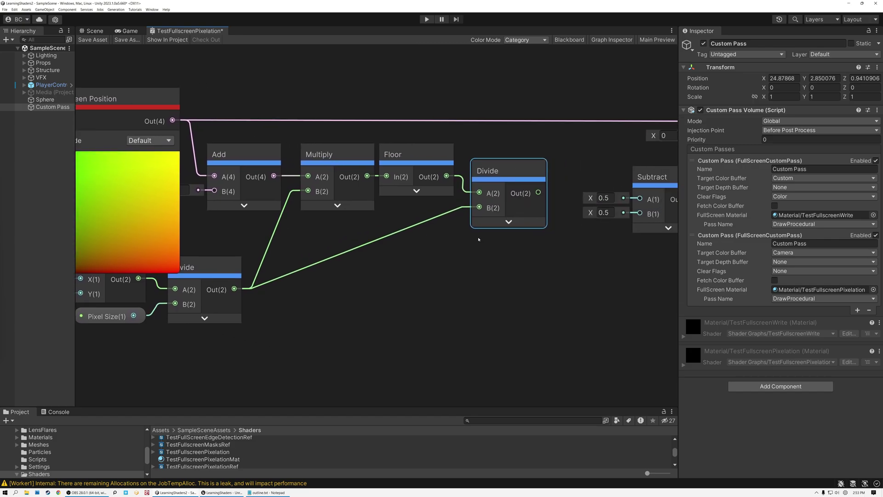
left_click(404, 154)
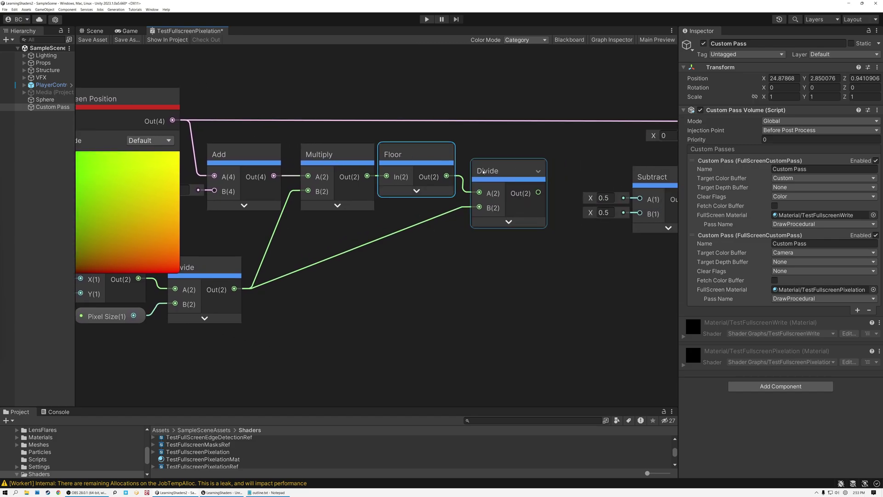
left_click(498, 171)
left_click(509, 222)
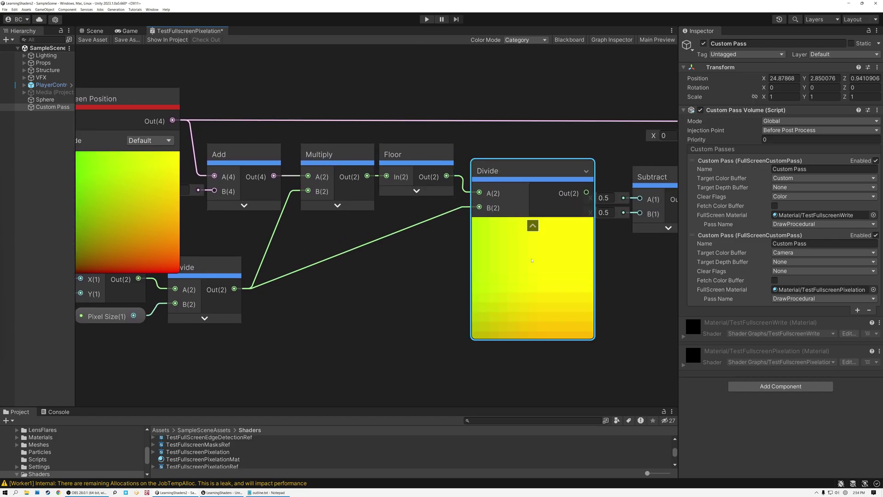
scroll(541, 271, "up", 3)
middle_click_drag(540, 271, 462, 236)
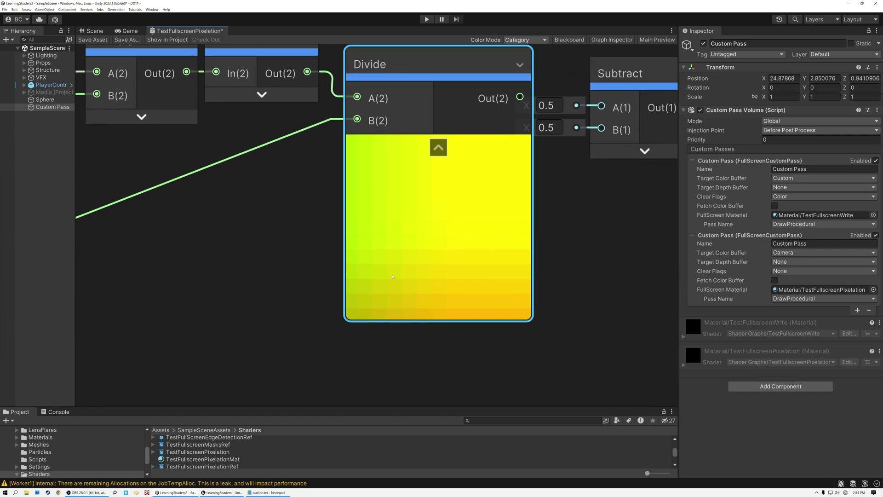
scroll(400, 276, "up", 5)
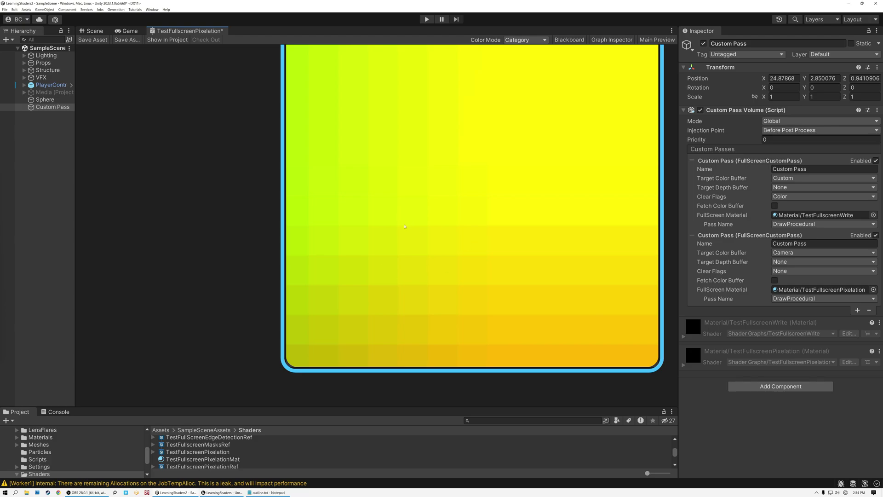
scroll(405, 226, "down", 5)
Step: Connect the second Divide's output to input A of Subtract and collapse Divide's preview
middle_click_drag(517, 126, 423, 209)
left_click_drag(381, 209, 434, 216)
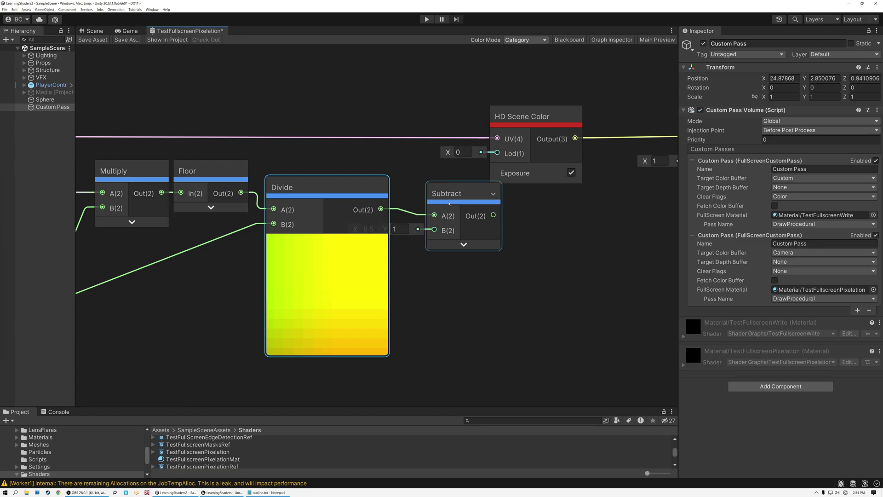
left_click(327, 242)
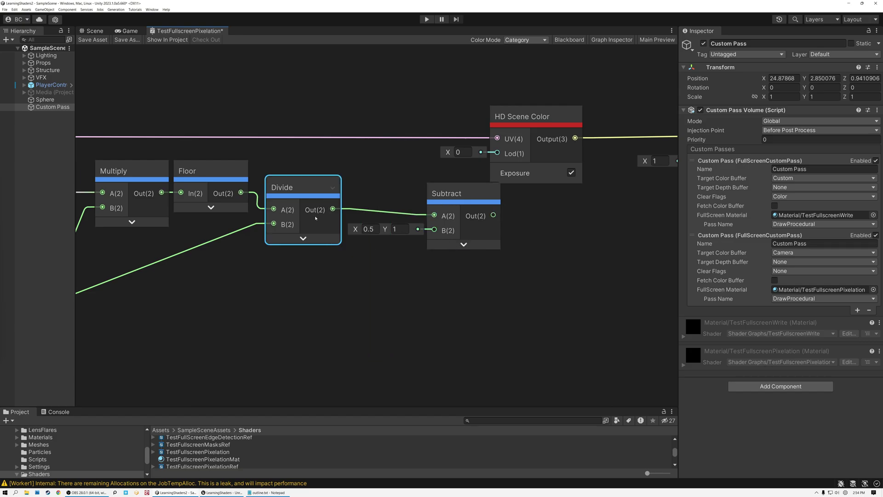
Step: Expand Subtract's preview and set the Y value of its input B to 0.5
left_click(464, 244)
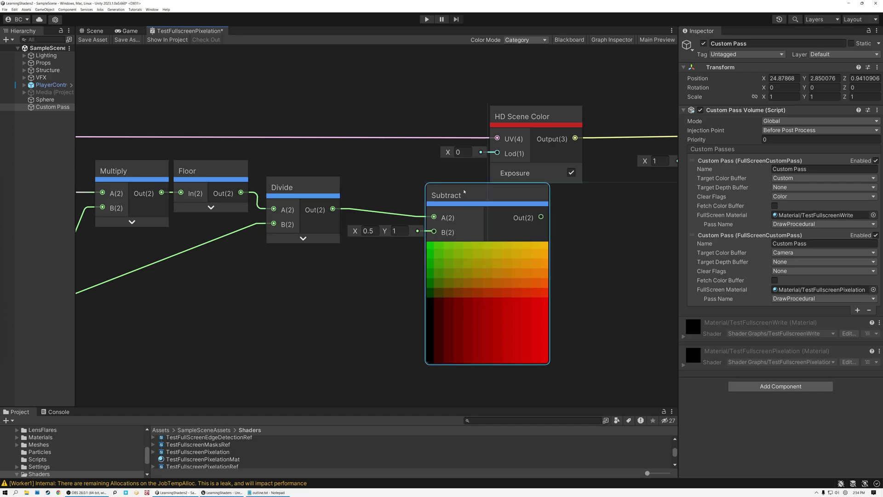
scroll(469, 272, "up", 6)
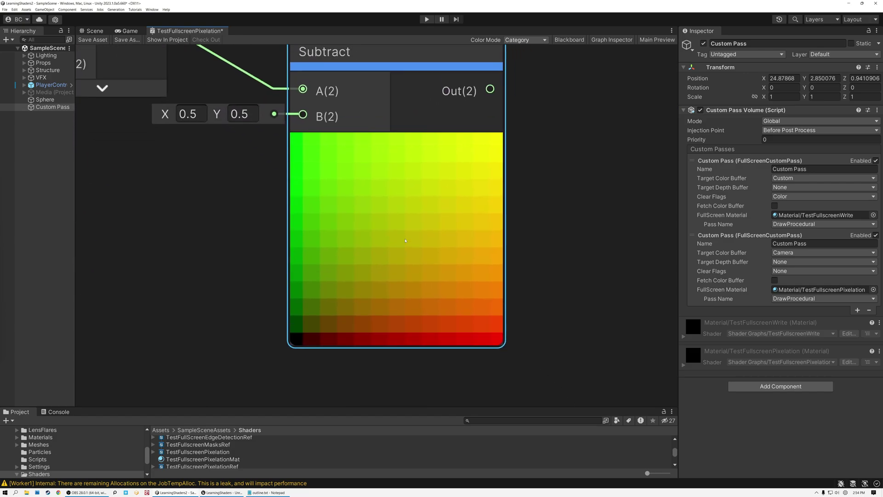
Step: Compare Subtract's stepped preview with Screen Position's smooth gradient, tracing the Add, Multiply, Floor, Divide and Subtract chain between them
mouse_move(308, 321)
scroll(326, 337, "down", 8)
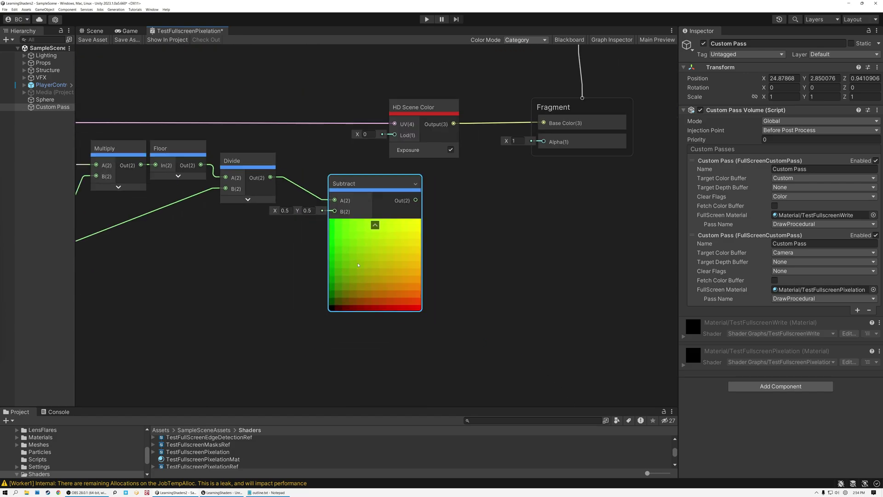
scroll(137, 171, "up", 4)
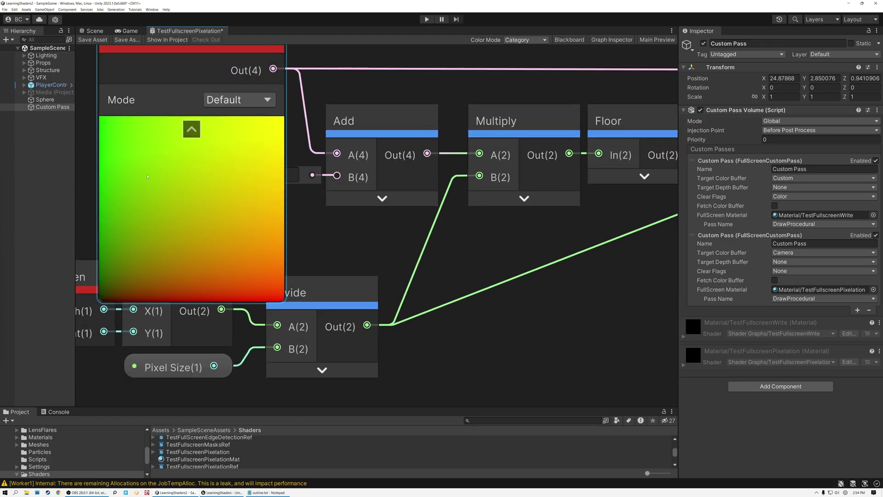
scroll(196, 169, "down", 5)
scroll(408, 173, "up", 3)
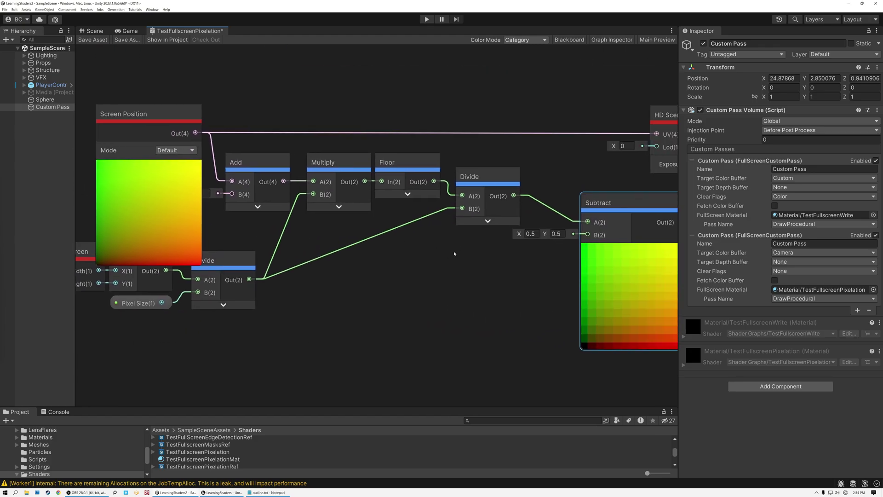
left_click(403, 165)
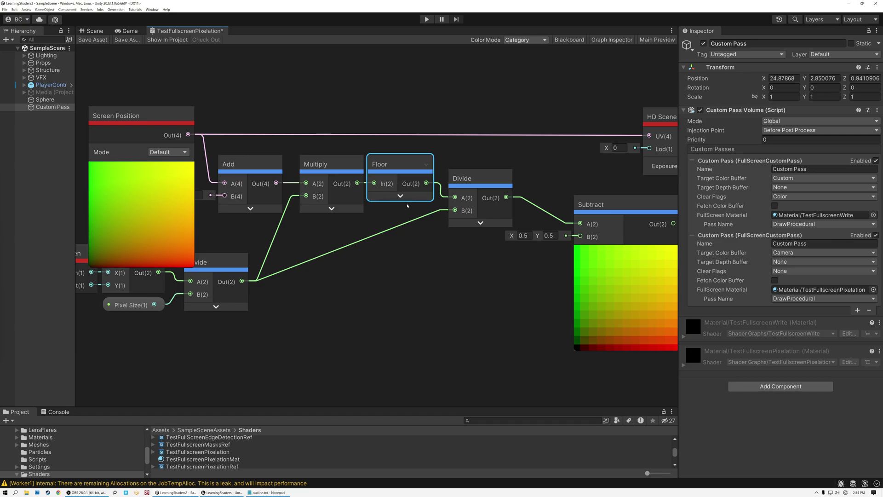
middle_click_drag(543, 263, 340, 235)
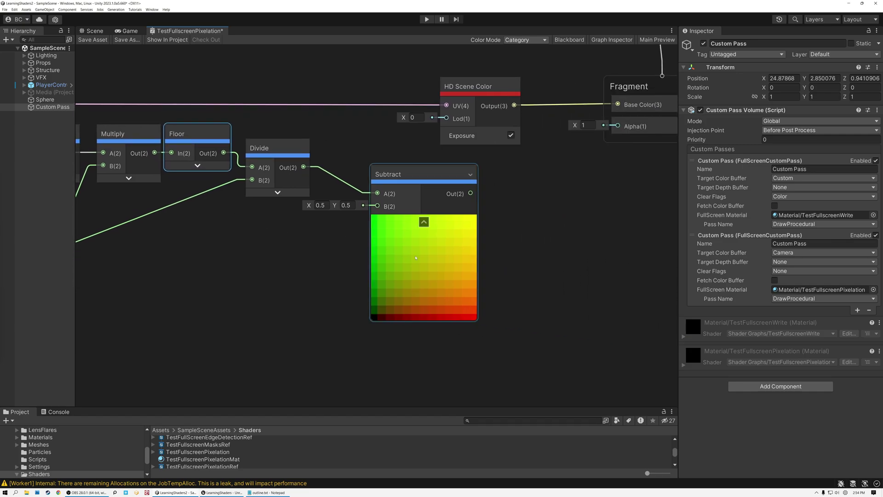
scroll(413, 263, "up", 4)
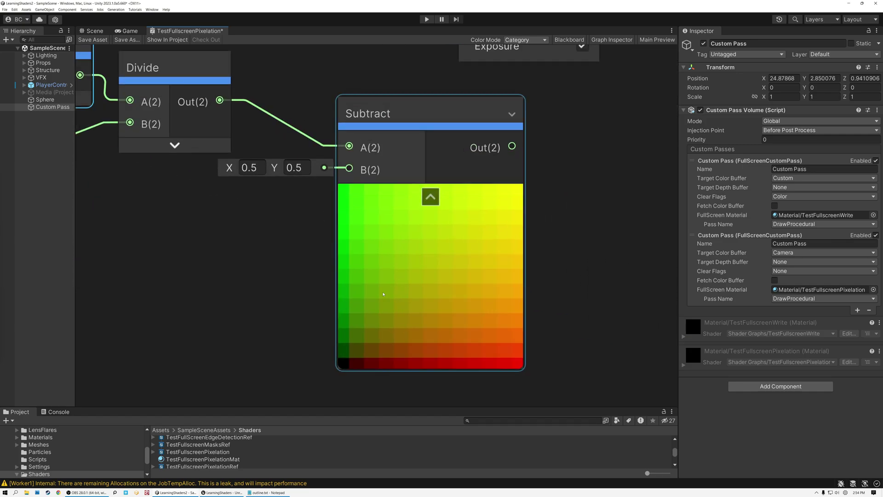
scroll(435, 299, "up", 2)
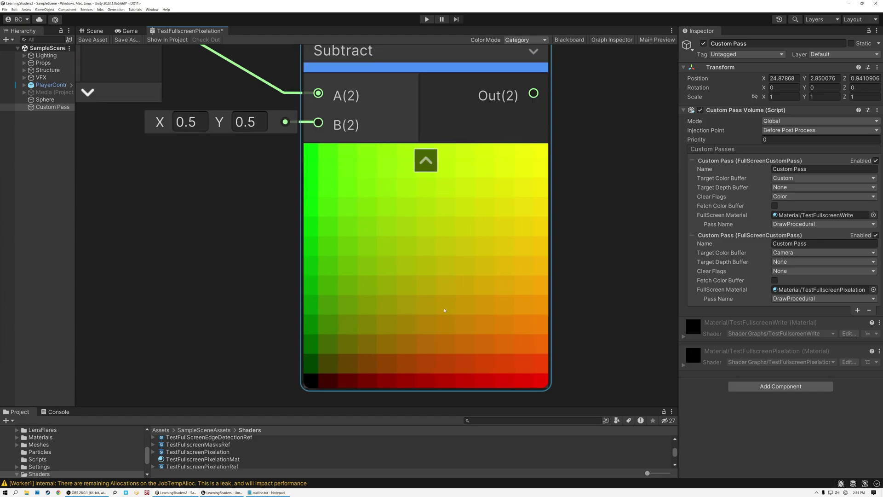
middle_click_drag(435, 244, 422, 202)
scroll(419, 247, "down", 6)
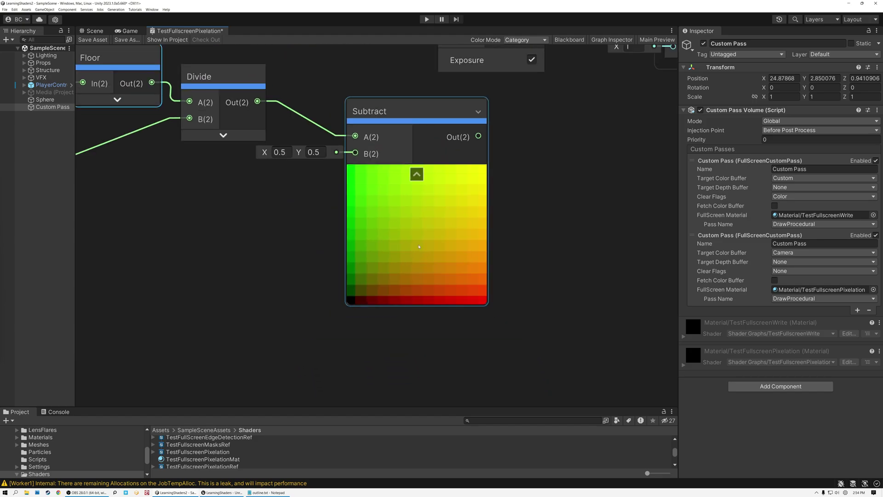
Step: Connect Subtract's output to HD Scene Color's UV input and save the shader graph
middle_click_drag(448, 175, 448, 222)
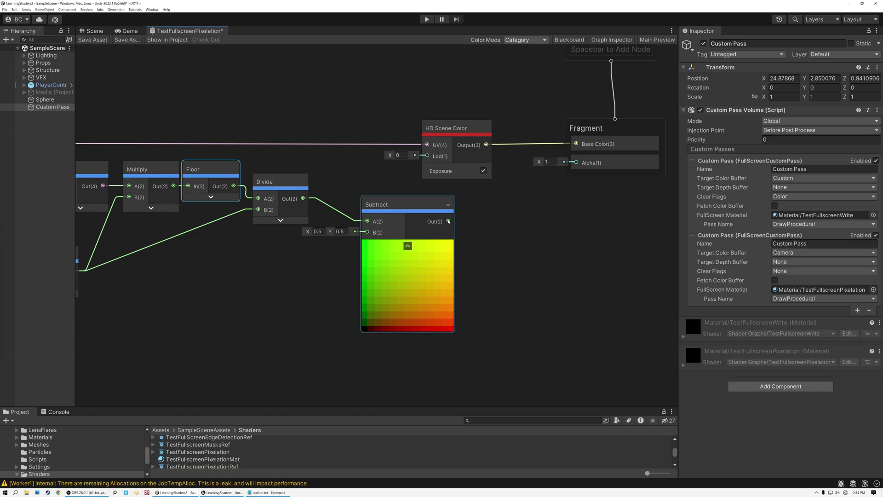
left_click_drag(449, 221, 427, 145)
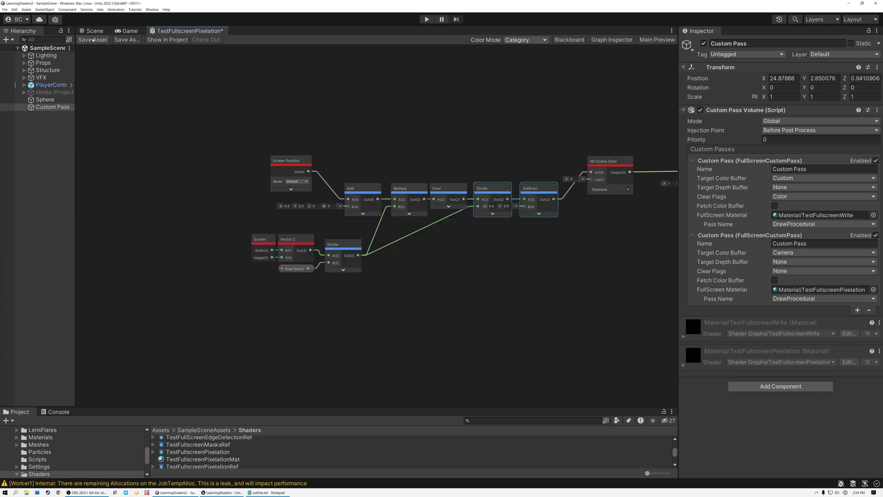
left_click(93, 39)
Step: Show the pixelated result in the Scene view and expand the TestFullscreenPixelation material's settings on the Custom Pass object
left_click(95, 32)
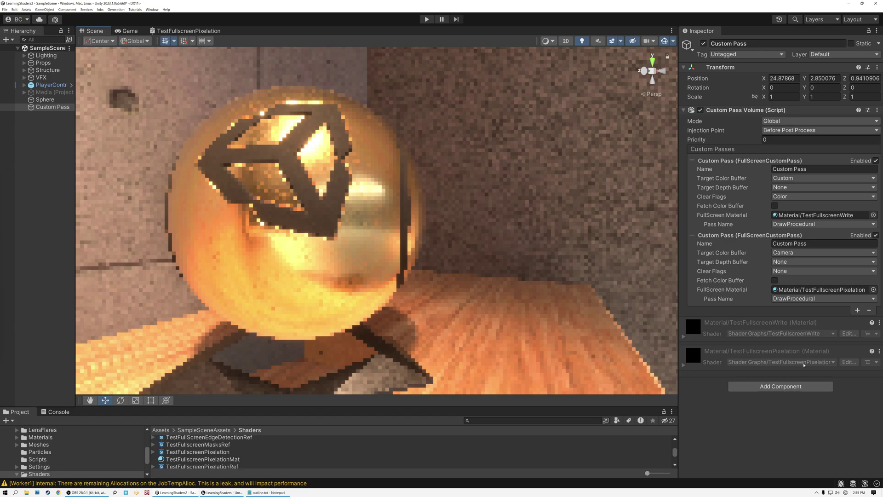
left_click(684, 365)
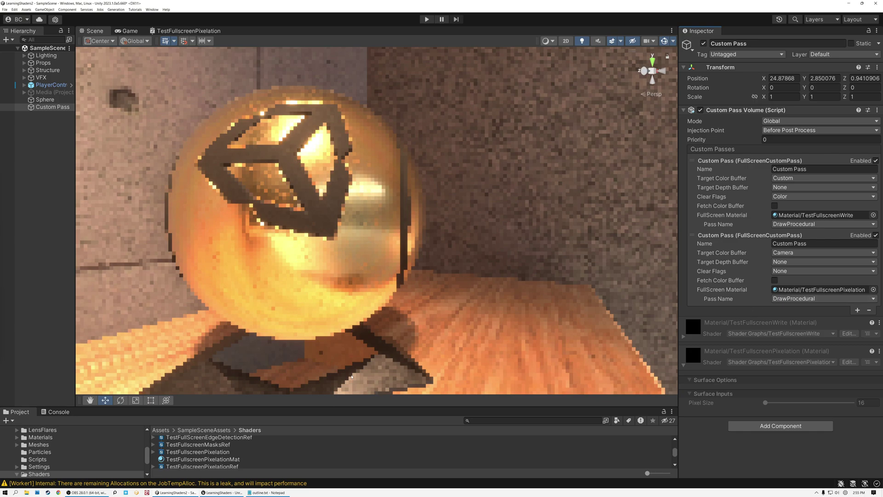
Step: Create a material from the TestFullscreenPixelation shader graph and name it TestFullscreenPixelationMat
left_click_drag(226, 406, 226, 359)
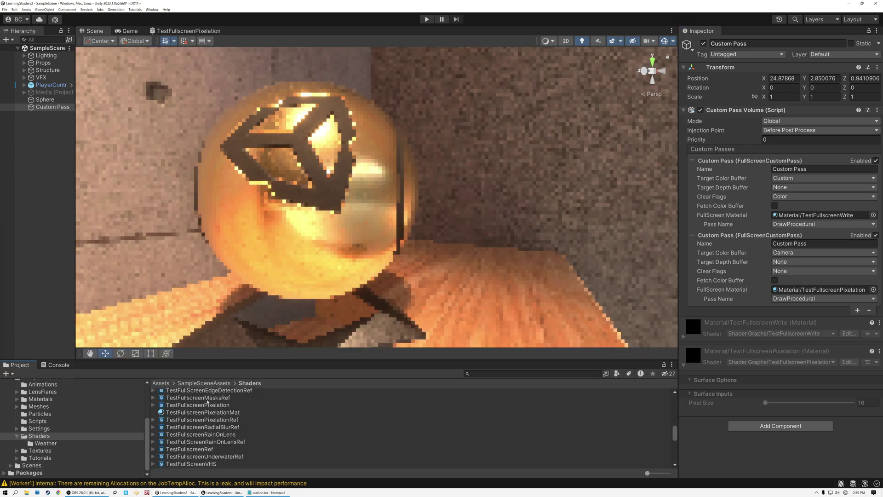
left_click(202, 405)
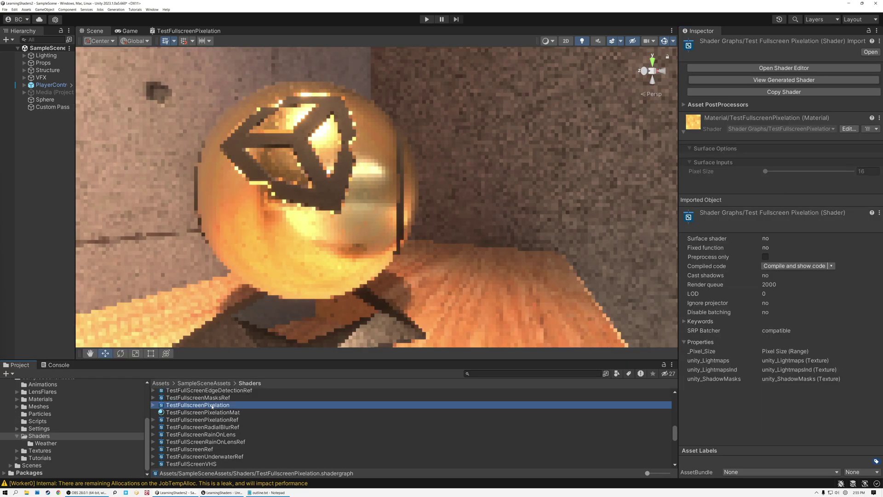
right_click(212, 407)
mouse_move(269, 259)
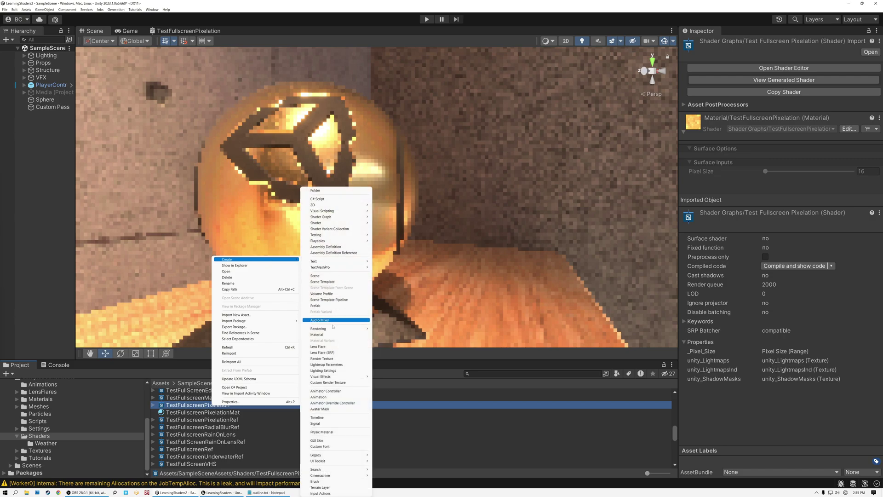
left_click(317, 335)
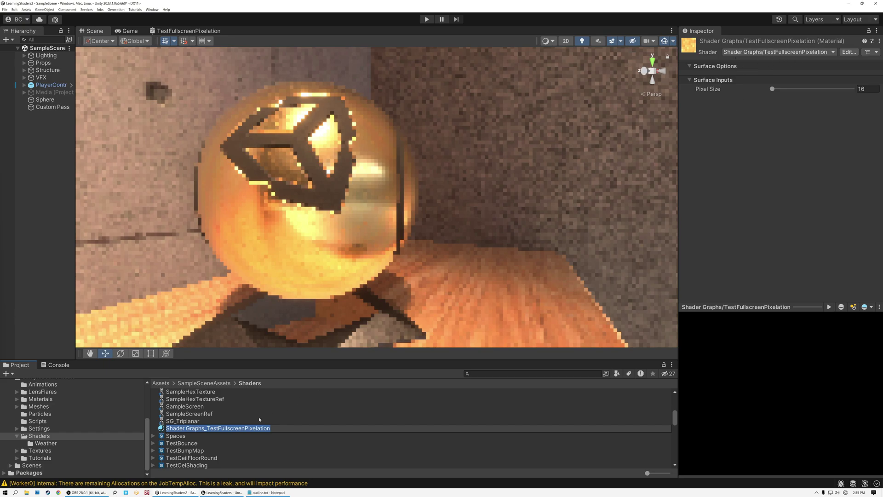
type("TestF")
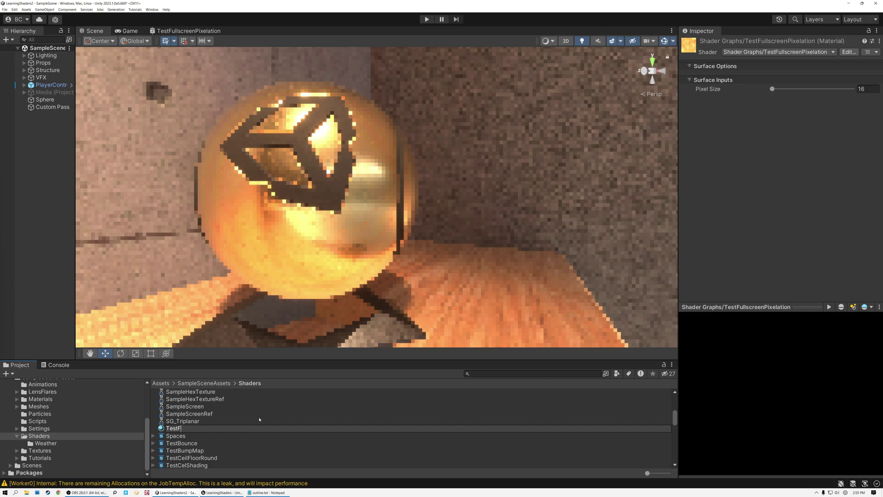
type("ullscreenPixelationMat")
key("Return")
left_click(259, 420)
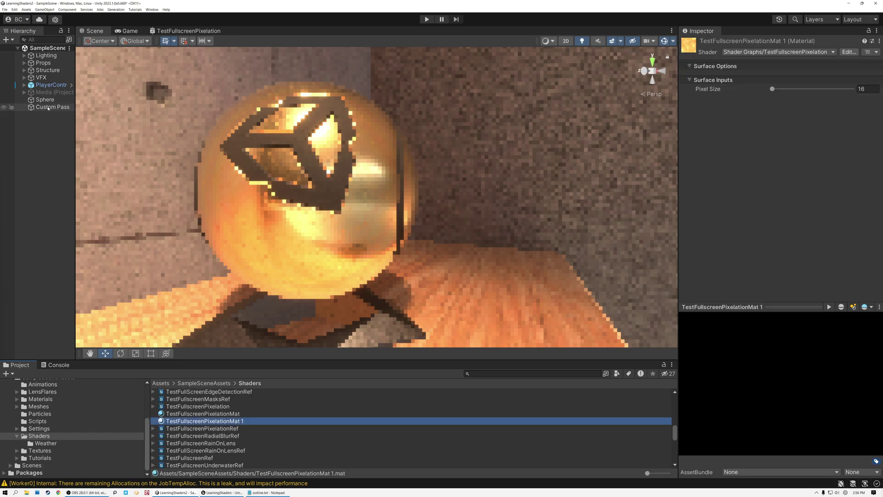
Step: Assign TestFullscreenPixelationMat 1 as the FullScreen Material of Custom Pass's second, Camera-targeted pass and expand the material's settings
left_click(48, 107)
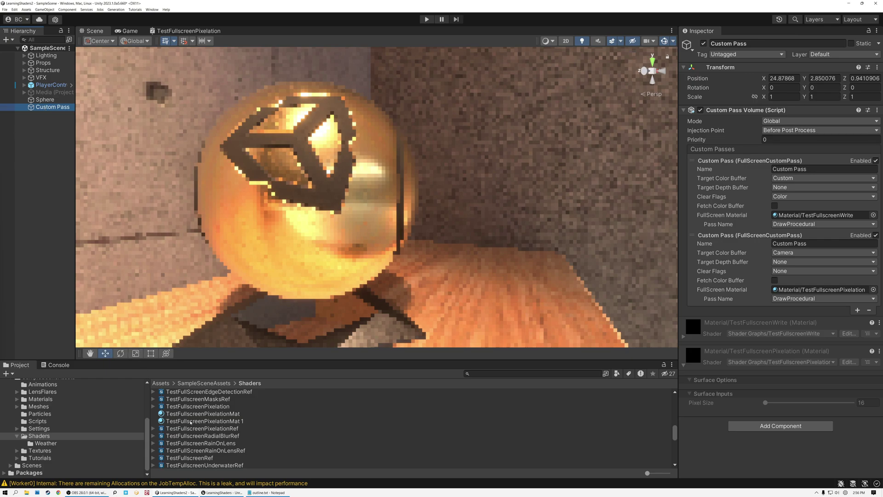
left_click_drag(190, 422, 804, 291)
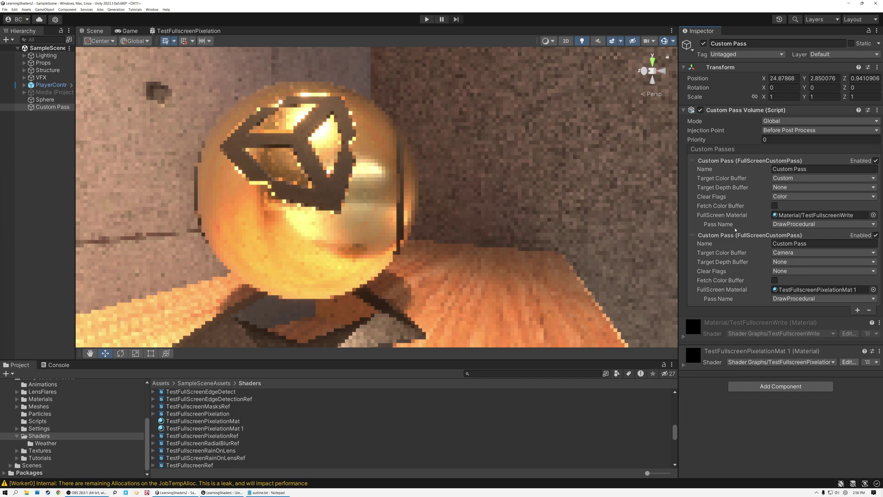
left_click(683, 367)
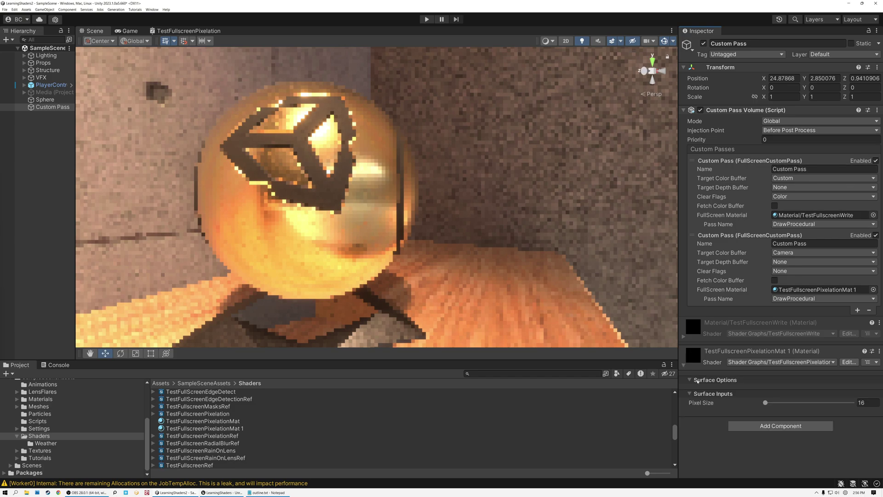
Step: Enlarge the Scene view and try the material's Pixel Size slider, finishing at 16
left_click(765, 403)
left_click_drag(354, 361, 354, 407)
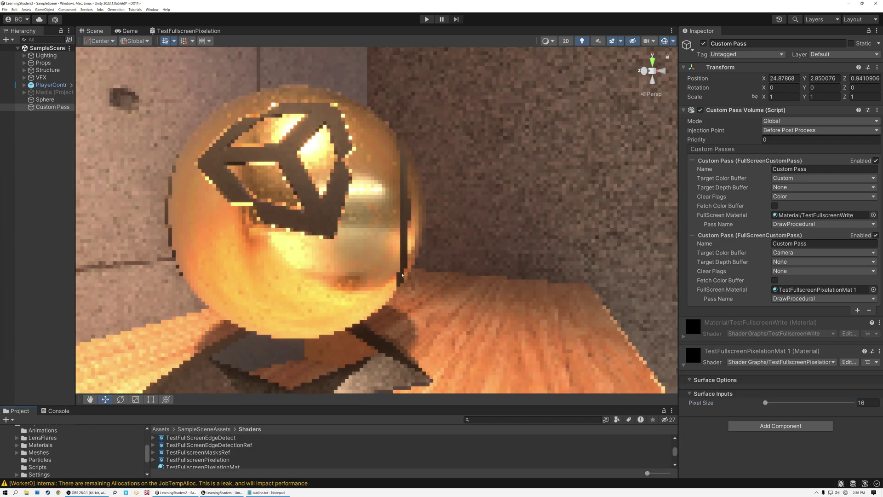
mouse_move(762, 408)
left_mouse_down()
mouse_move(870, 407)
mouse_move(755, 409)
left_mouse_up()
Step: In the TestFullscreenPixelation graph, move all nodes before HD Scene Color up to align Subtract with it, and save the asset
left_click(178, 33)
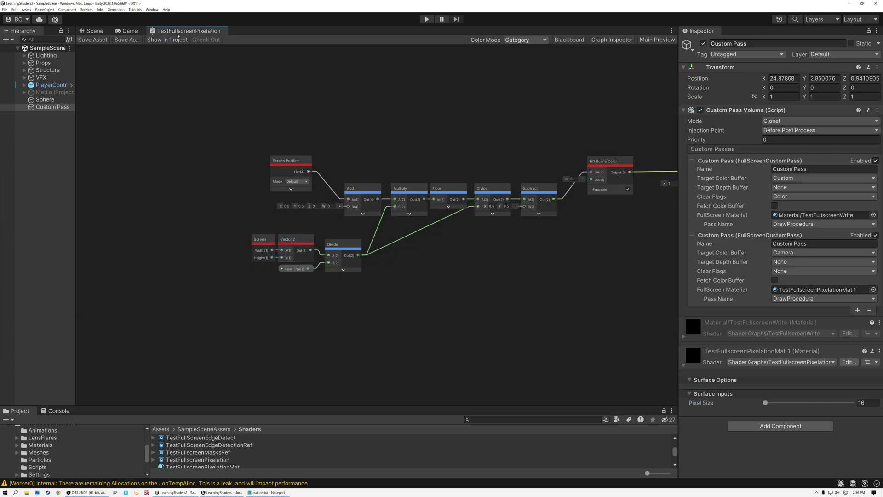
scroll(420, 143, "up", 3)
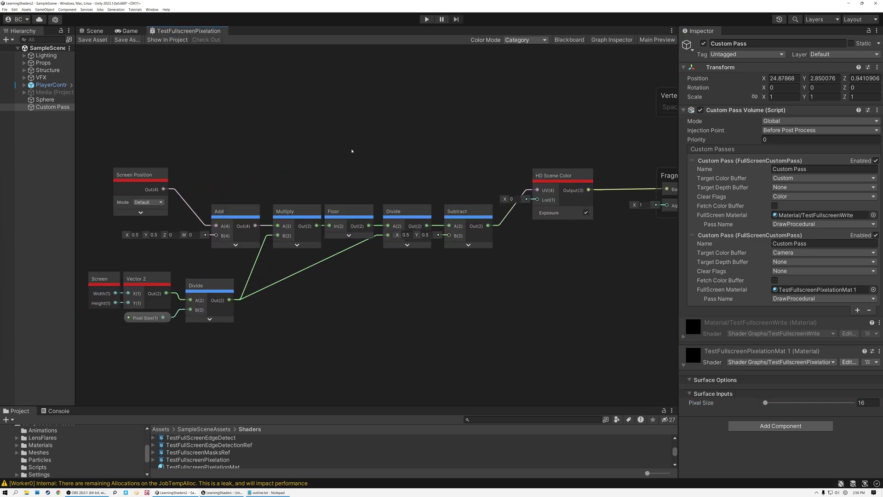
middle_click_drag(360, 149, 362, 142)
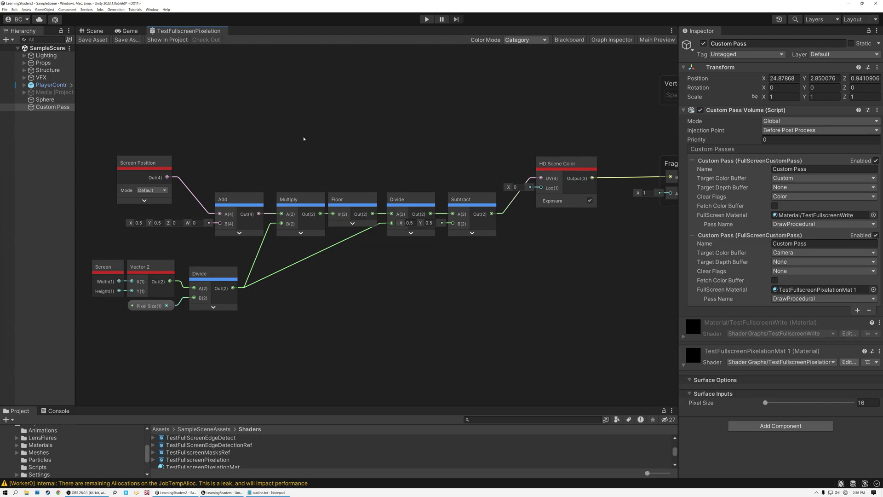
left_click_drag(87, 149, 501, 317)
left_click_drag(478, 204, 478, 169)
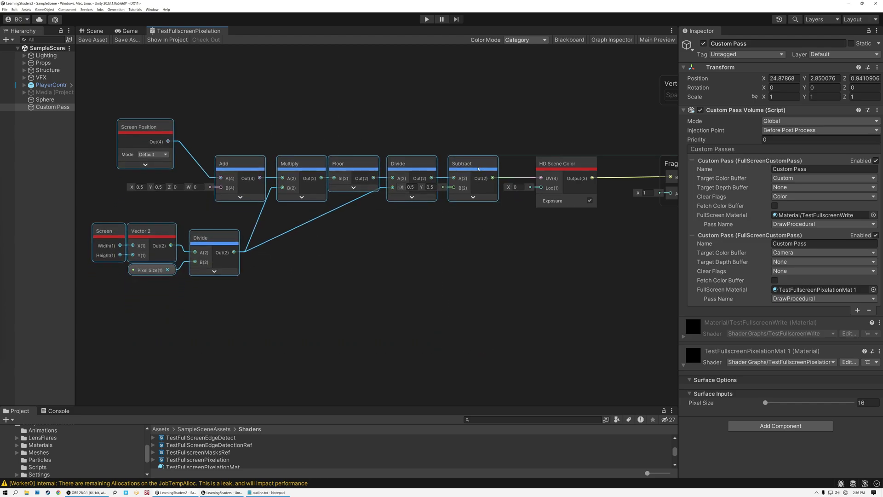
left_click(449, 119)
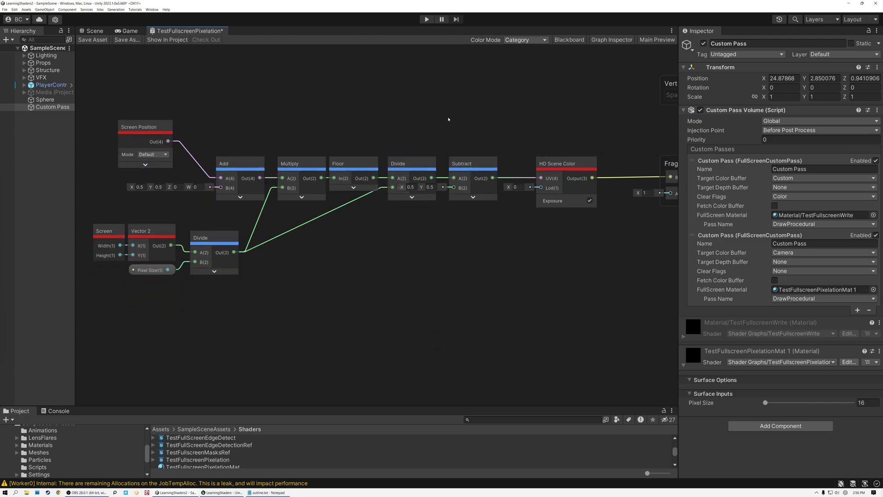
left_click(103, 41)
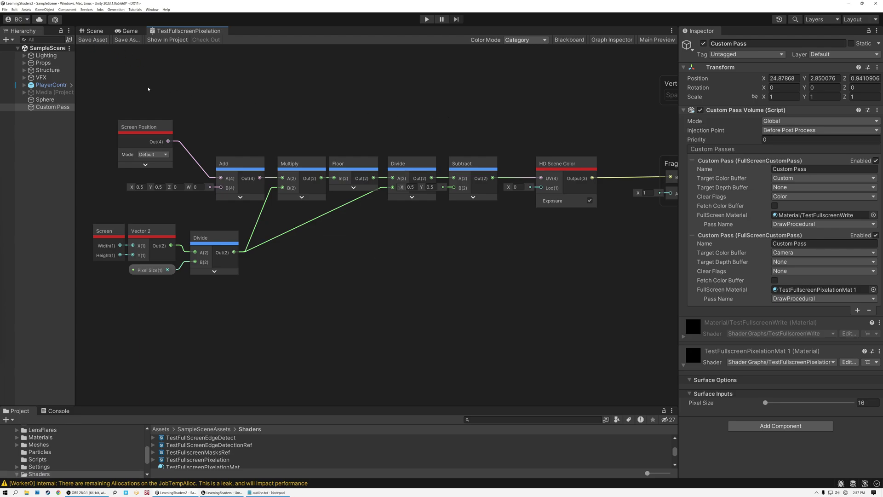
Step: Switch to Unreal Editor and examine the TexCoord, Add, ScreenResolution, Divide and Param nodes in the TestPostProcessPixelationRef material graph
key("alt+Tab")
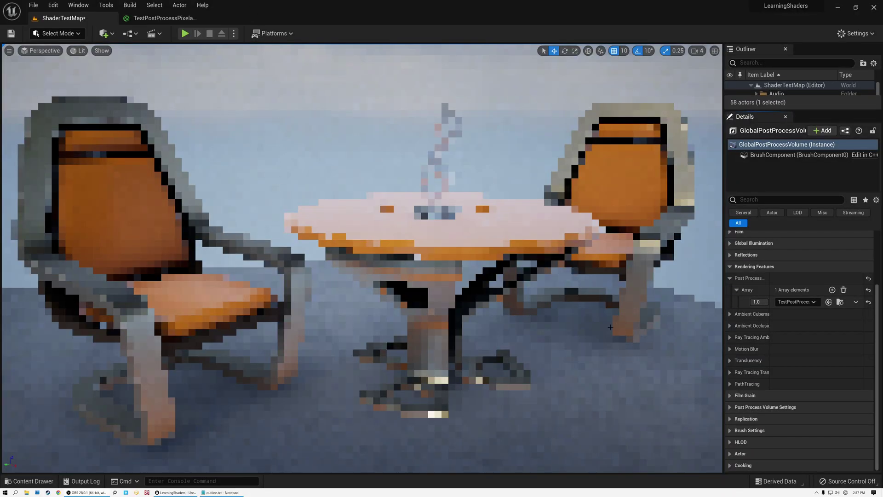
left_click(156, 18)
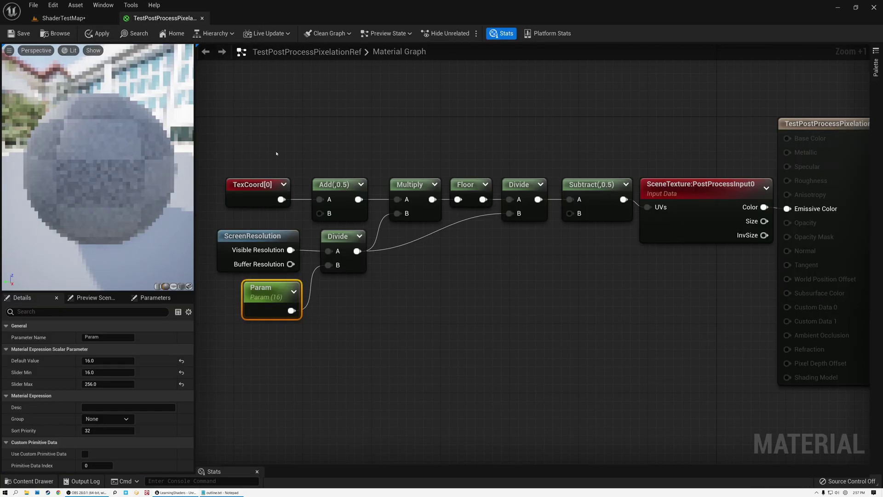
left_click(271, 192)
scroll(257, 184, "up", 4)
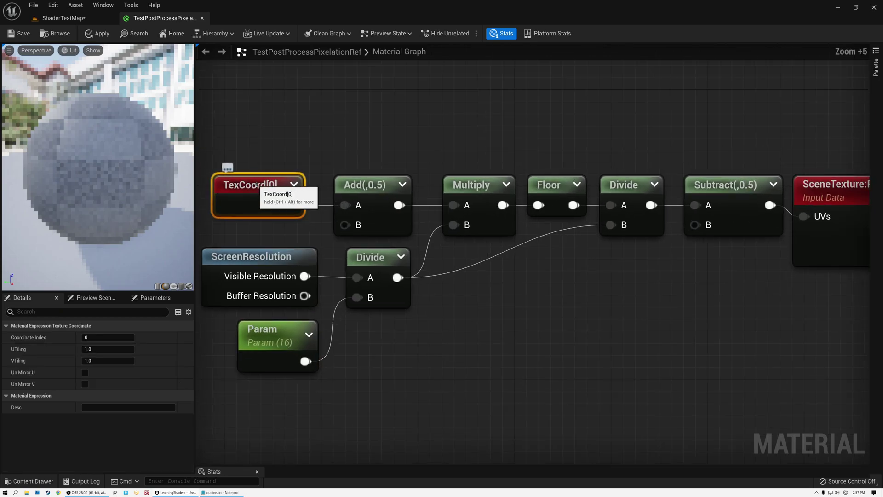
scroll(257, 185, "up", 2)
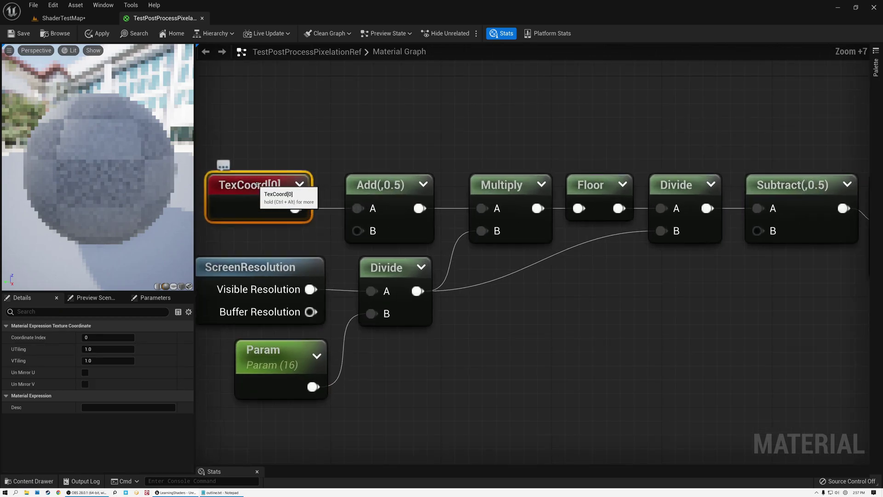
left_click(387, 185)
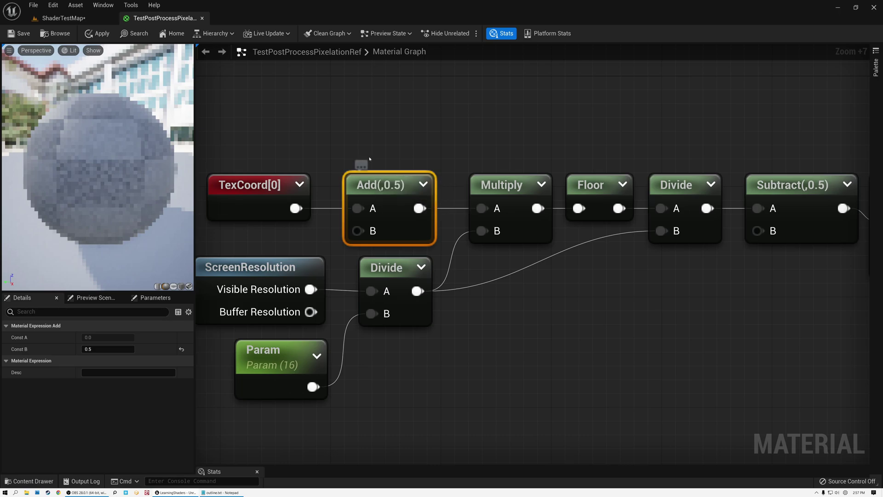
right_click_drag(382, 185, 400, 144)
left_click(260, 227)
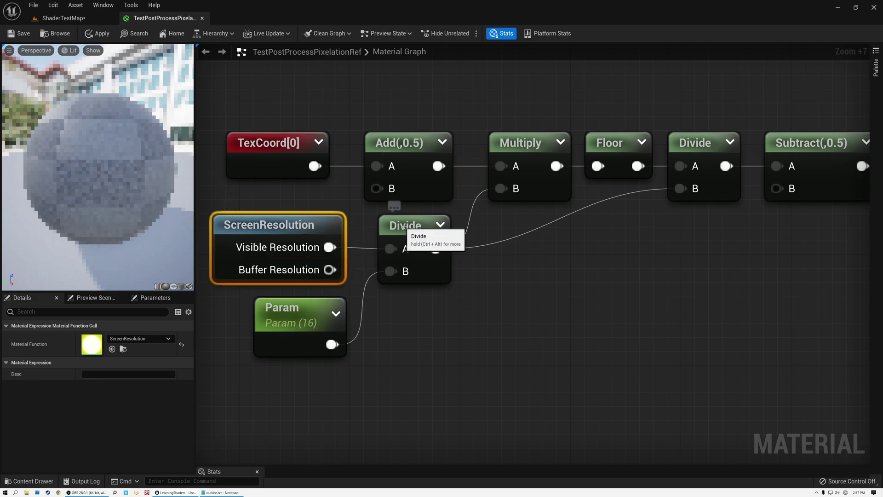
left_click(401, 228)
left_click(302, 315)
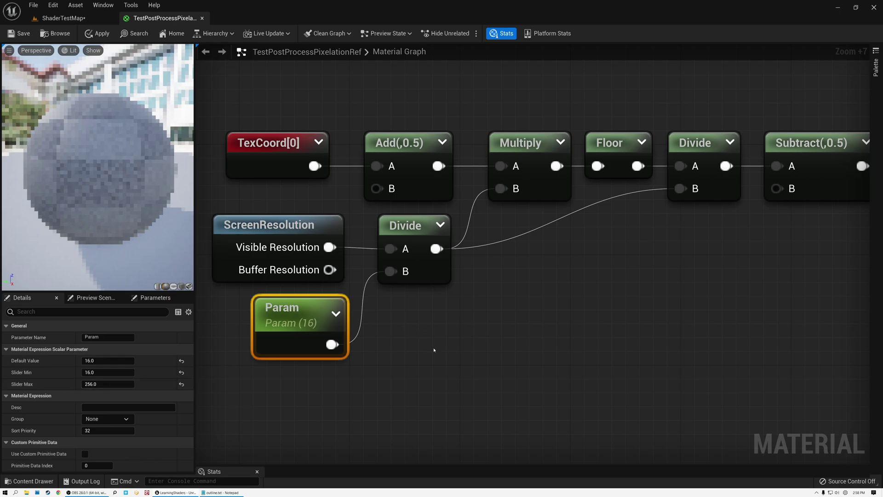
Step: Examine how the resolution, Param and TexCoord nodes feed the Multiply, Floor and Divide chain in the material graph
left_click_drag(433, 350, 331, 209)
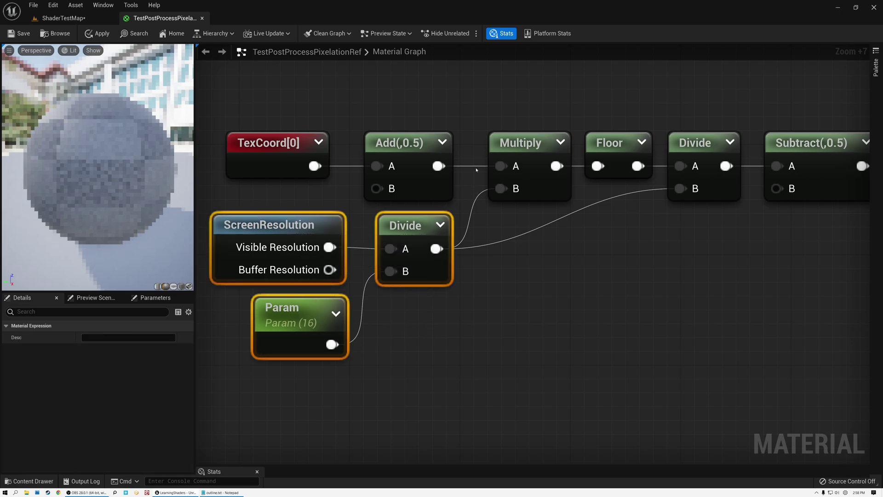
left_click(280, 134)
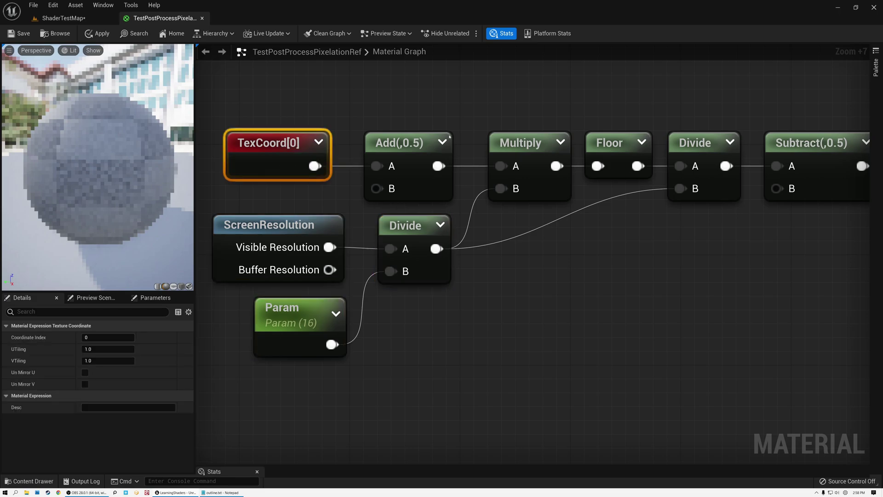
left_click(506, 136)
right_click_drag(578, 109, 384, 149)
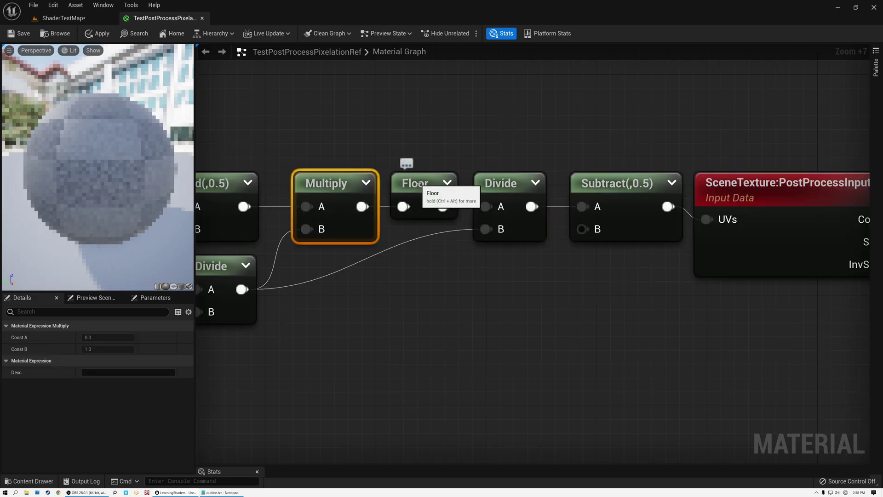
left_click(419, 184)
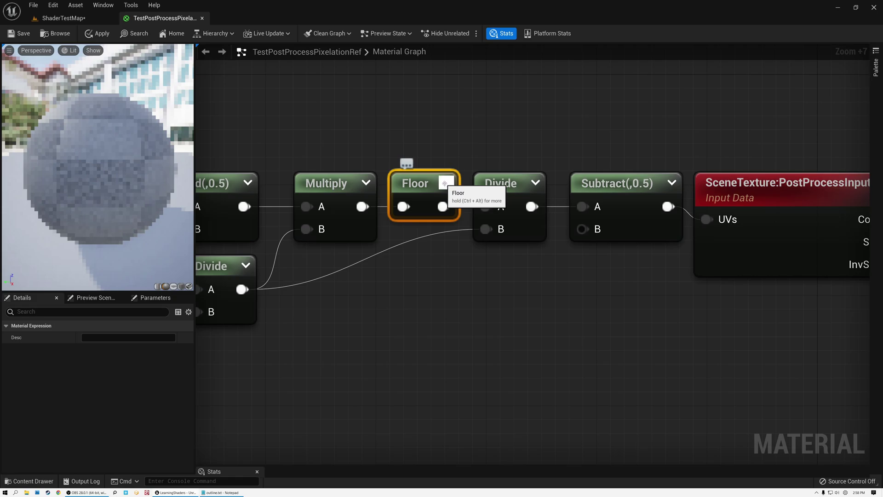
left_click(447, 183)
left_click(469, 183)
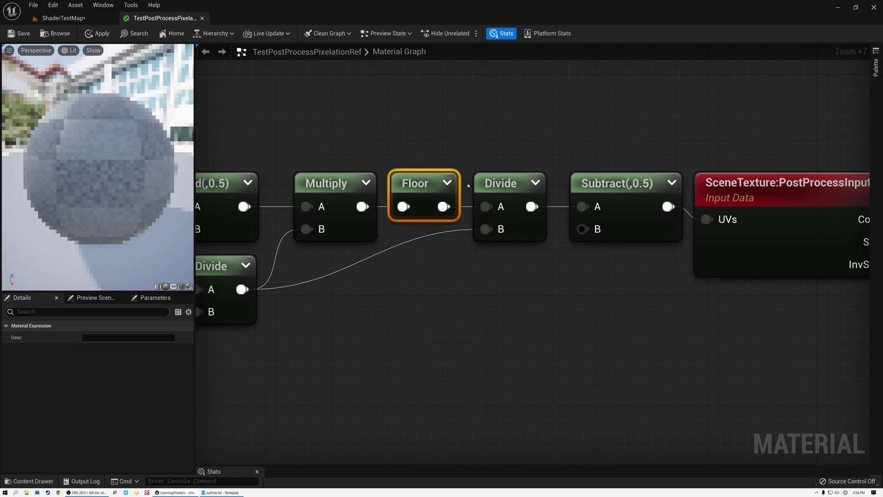
right_click_drag(467, 186, 662, 158)
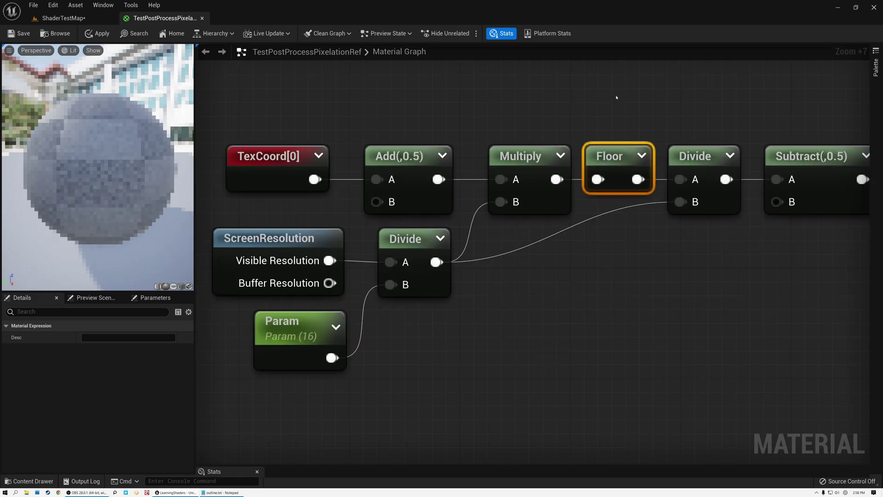
left_click(522, 157)
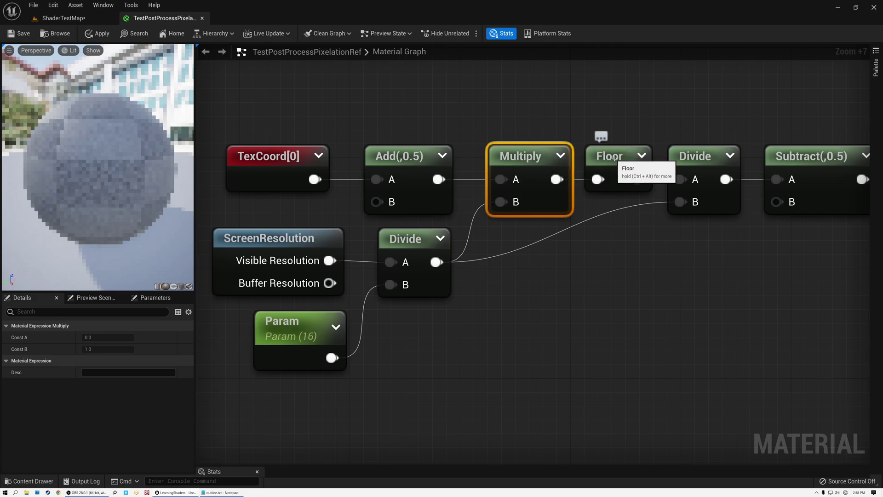
left_click(614, 156)
left_click(692, 157)
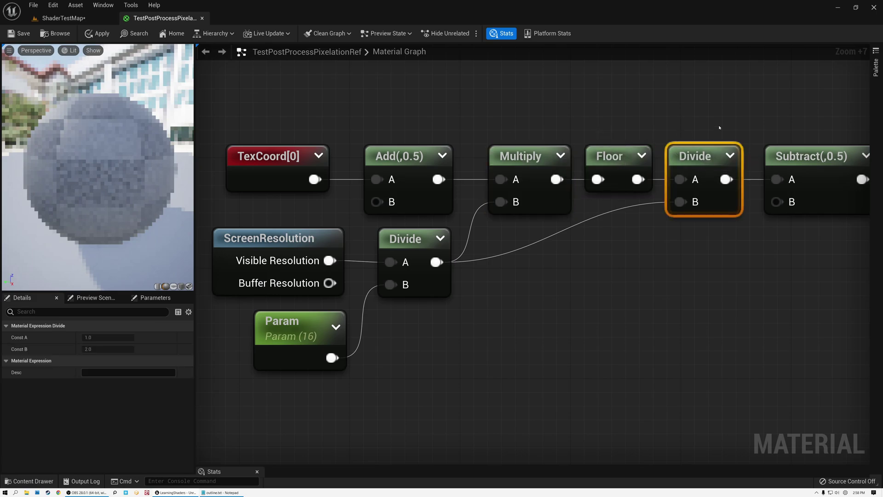
right_click_drag(691, 119, 390, 116)
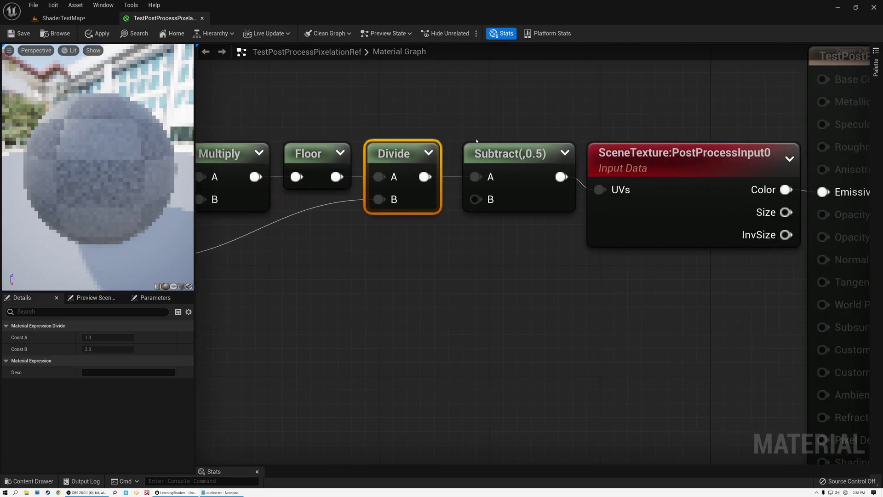
Step: Preview the Subtract node's output and examine the Scene Texture Id options of the SceneTexture node feeding Emissive Color
left_click(564, 152)
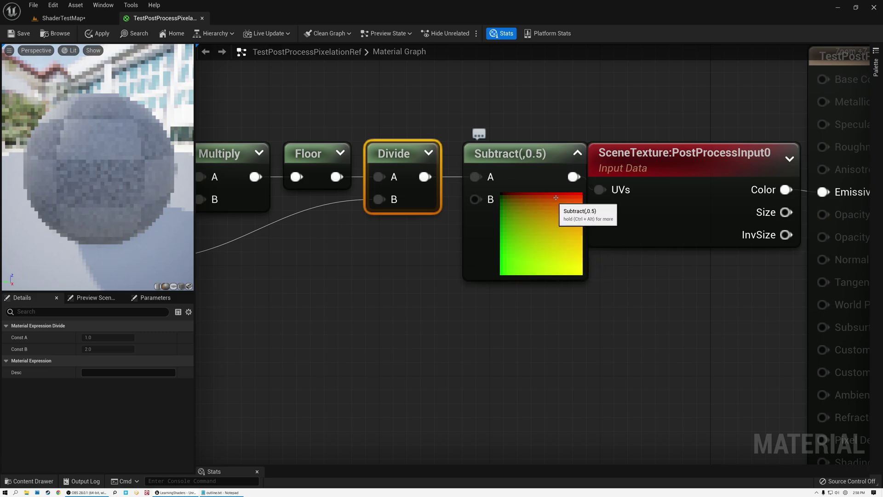
left_click(576, 152)
right_click_drag(601, 113, 355, 135)
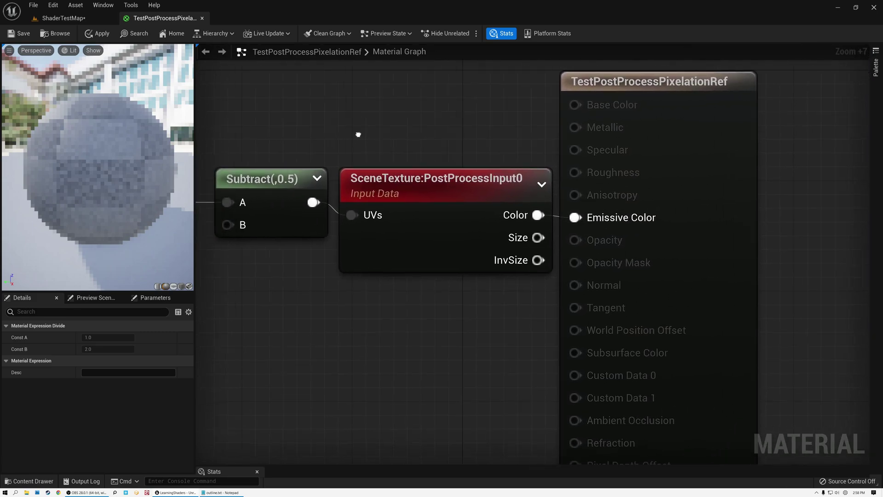
left_click(412, 181)
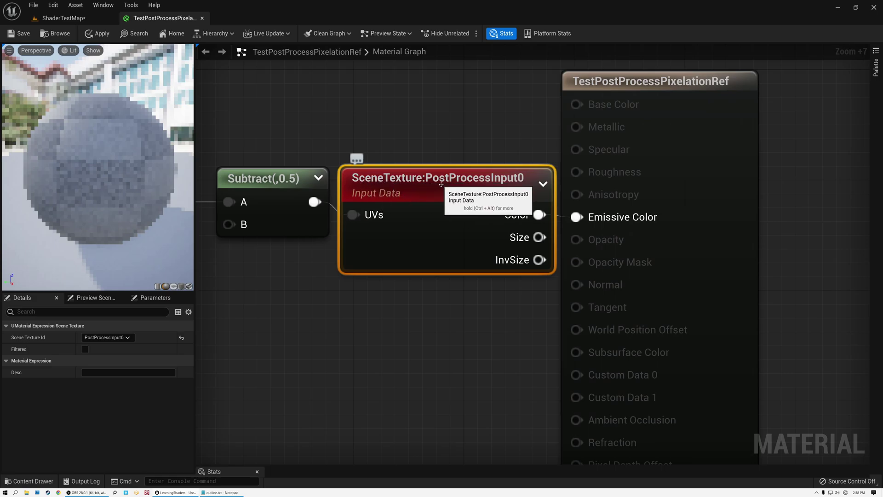
left_click(125, 338)
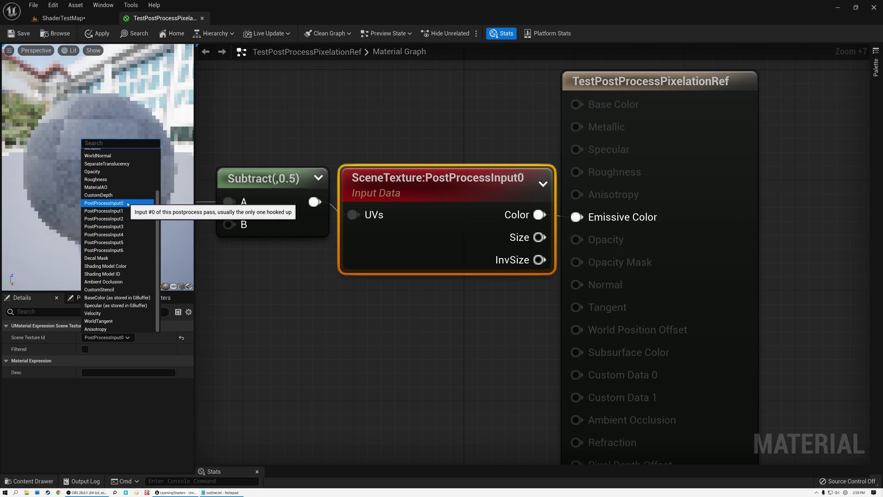
left_click(357, 328)
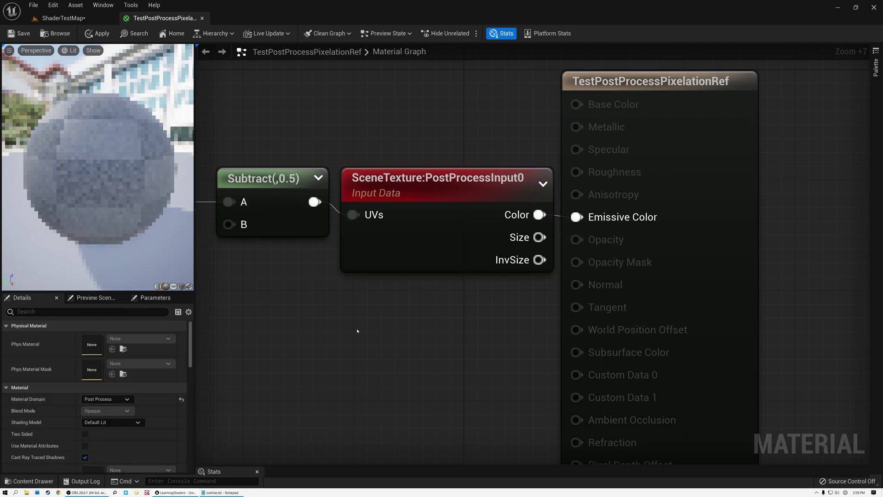
scroll(358, 330, "down", 2)
scroll(357, 331, "down", 2)
left_click(435, 217)
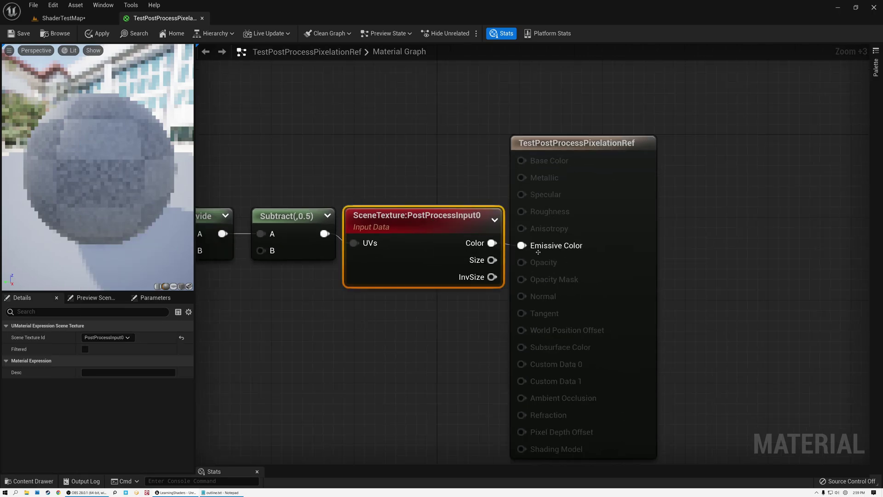
scroll(455, 208, "down", 1)
right_click_drag(445, 160, 610, 129)
scroll(674, 142, "down", 1)
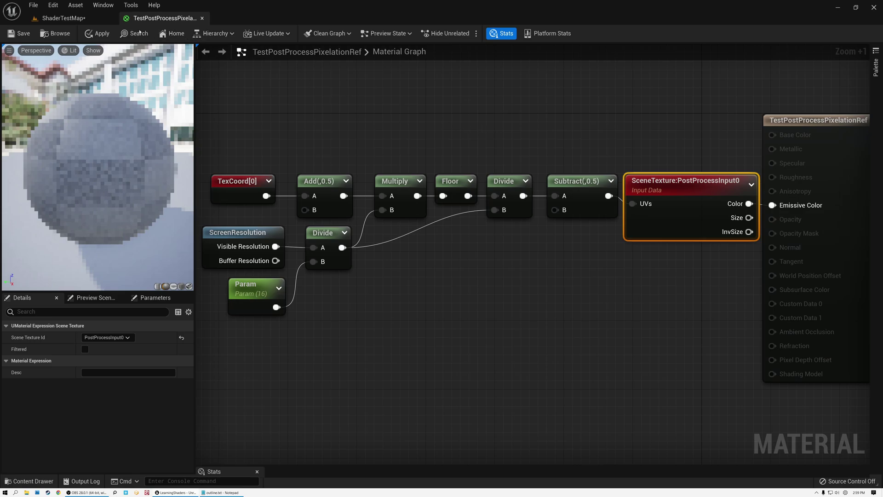
Step: In ShaderTestMap, set the GlobalPostProcessVolume's post-process material weight to 0, and restore it to 1 to compare the effect
left_click(67, 18)
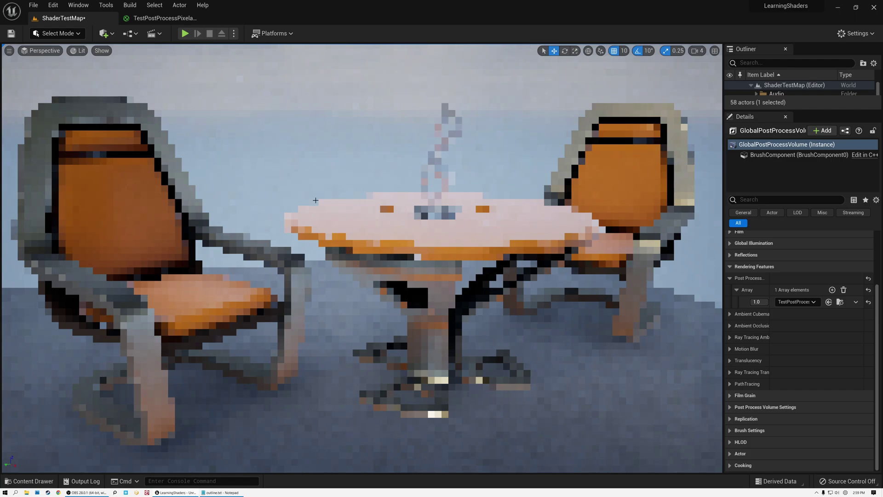
left_click(774, 145)
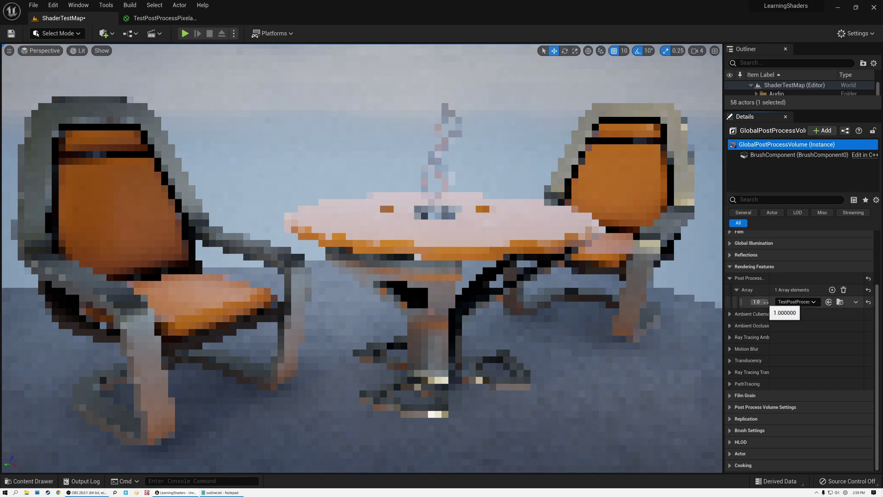
left_click(757, 302)
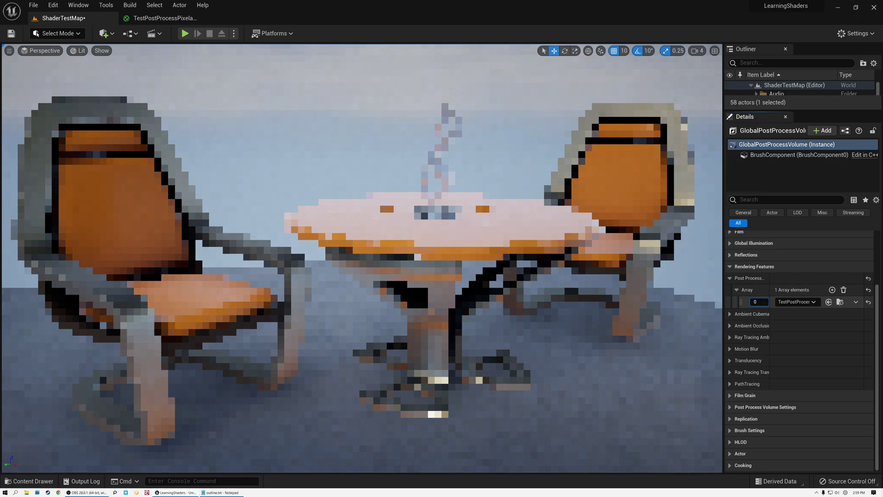
type("0")
key("Return")
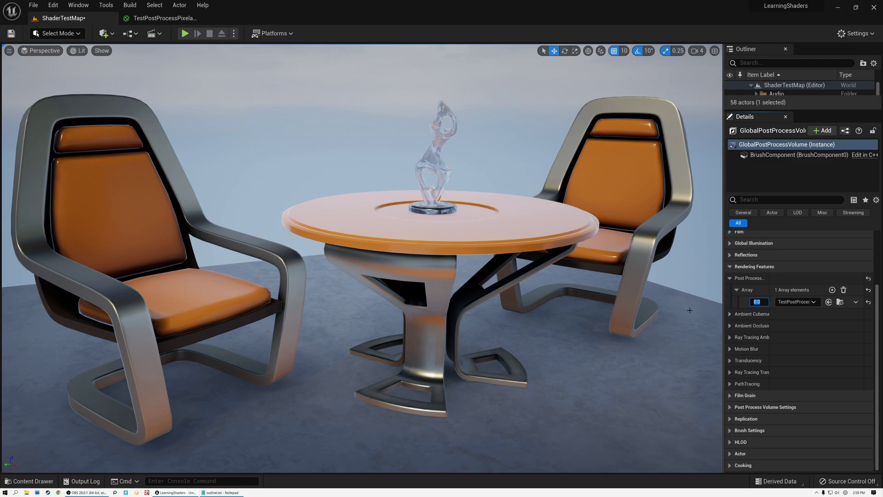
type("1")
key("Return")
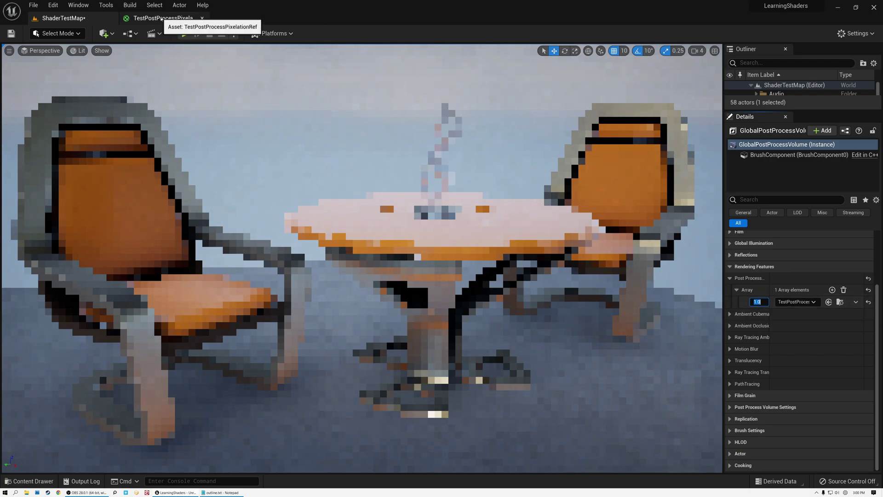
Step: Inspect the Param node's settings in the TestPostProcessPixelationRef material and compare the graph with the ShaderTestMap level
left_click(191, 18)
left_click(266, 291)
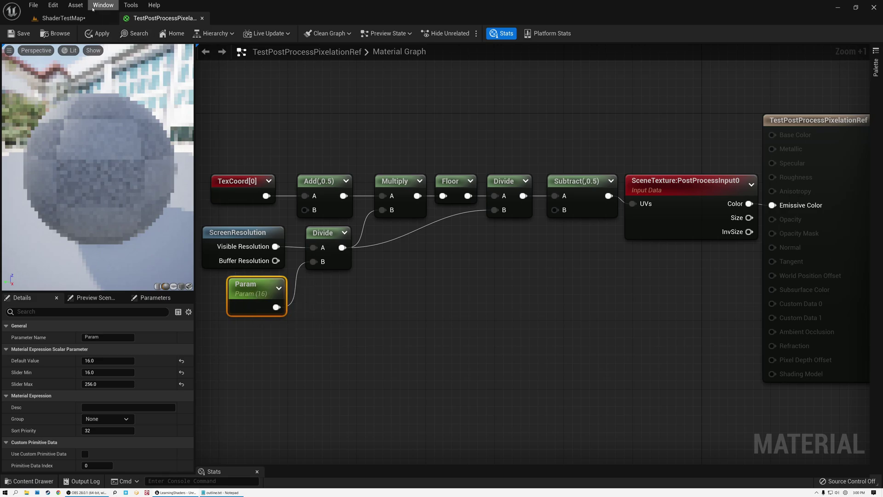
left_click(61, 19)
left_click_drag(300, 103, 651, 294)
left_click(543, 326)
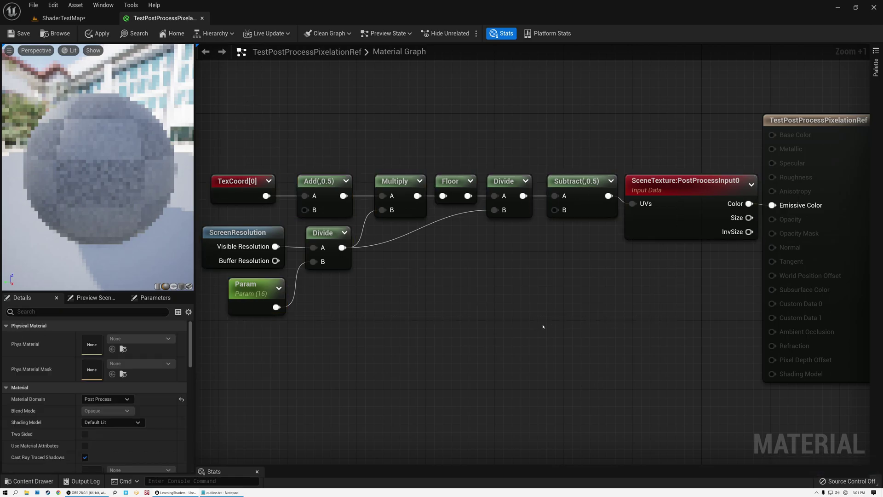
Step: Review the graph's Multiply, Floor, Divide, Subtract and SceneTexture nodes in order, and view the effect in ShaderTestMap
left_click(404, 208)
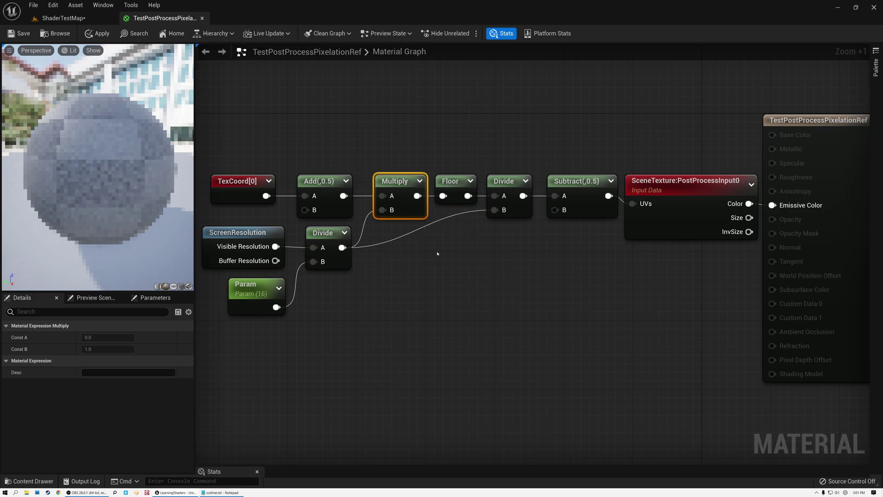
left_click(453, 182)
scroll(456, 187, "up", 6)
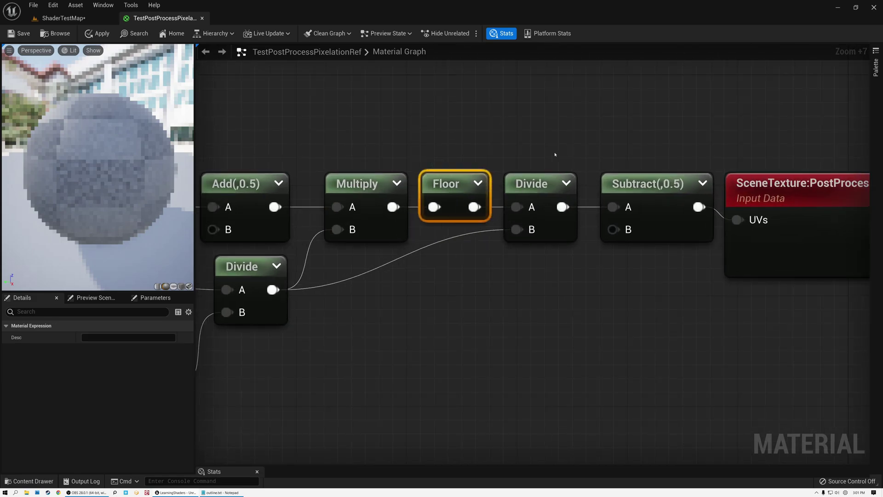
left_click(540, 182)
left_click(660, 185)
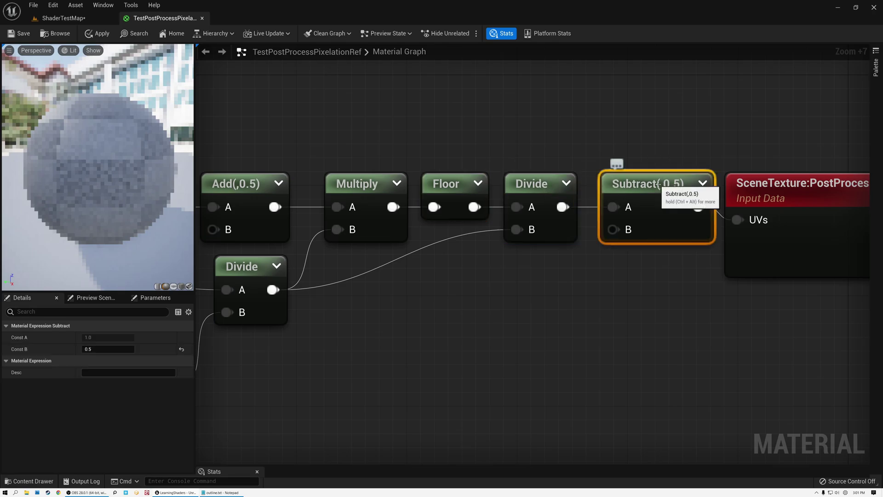
right_click_drag(647, 130, 341, 140)
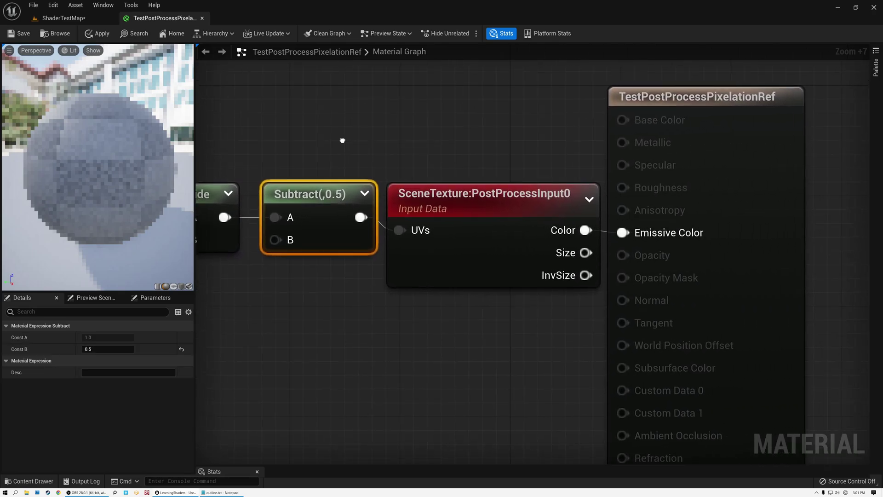
left_click(443, 198)
scroll(457, 142, "down", 6)
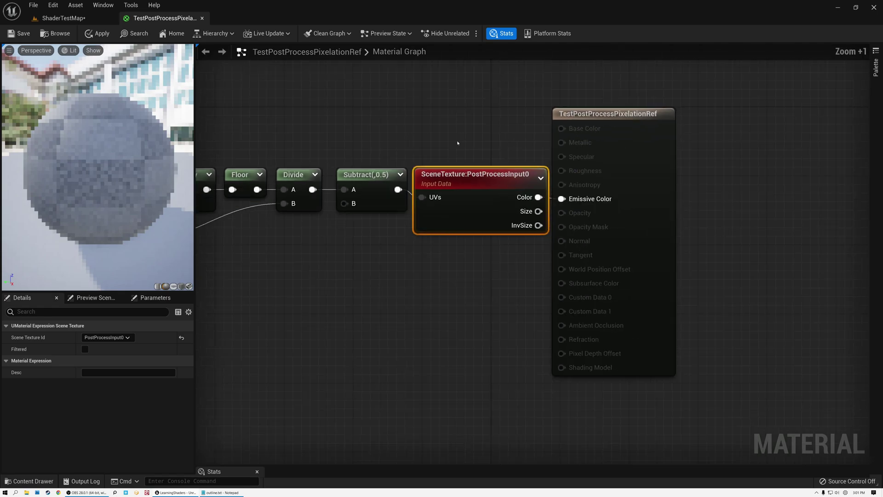
right_click_drag(315, 124, 579, 151)
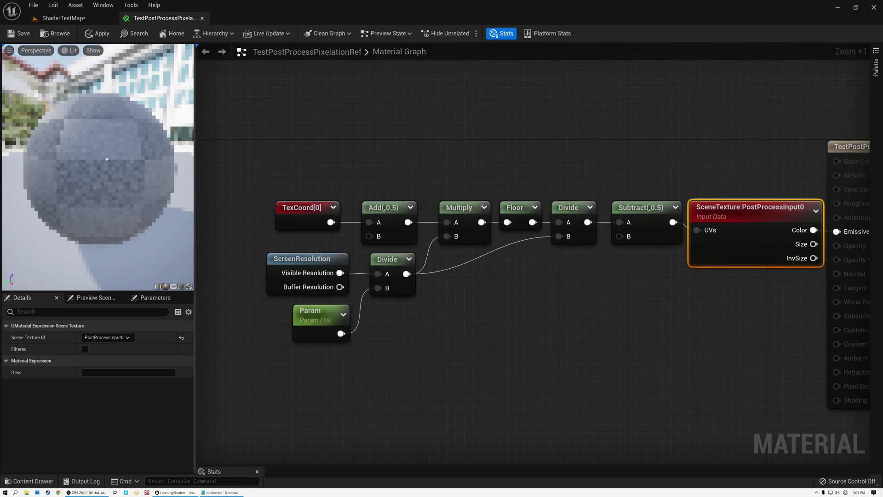
left_click(64, 18)
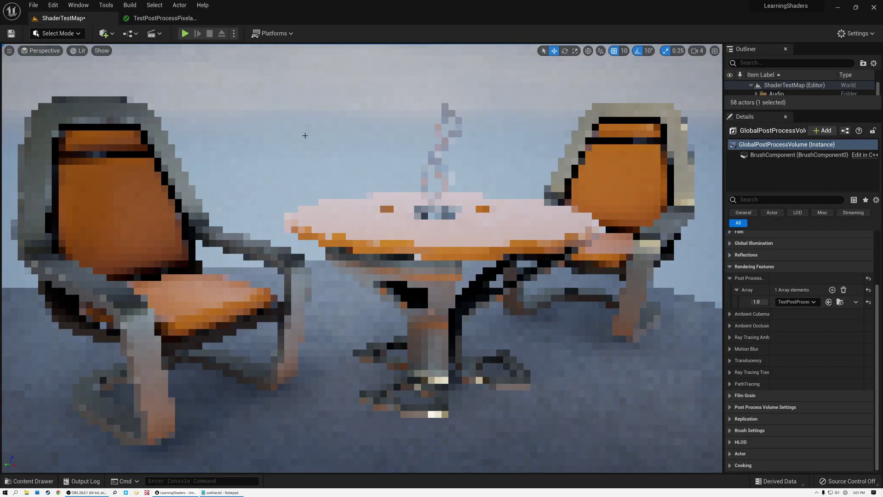